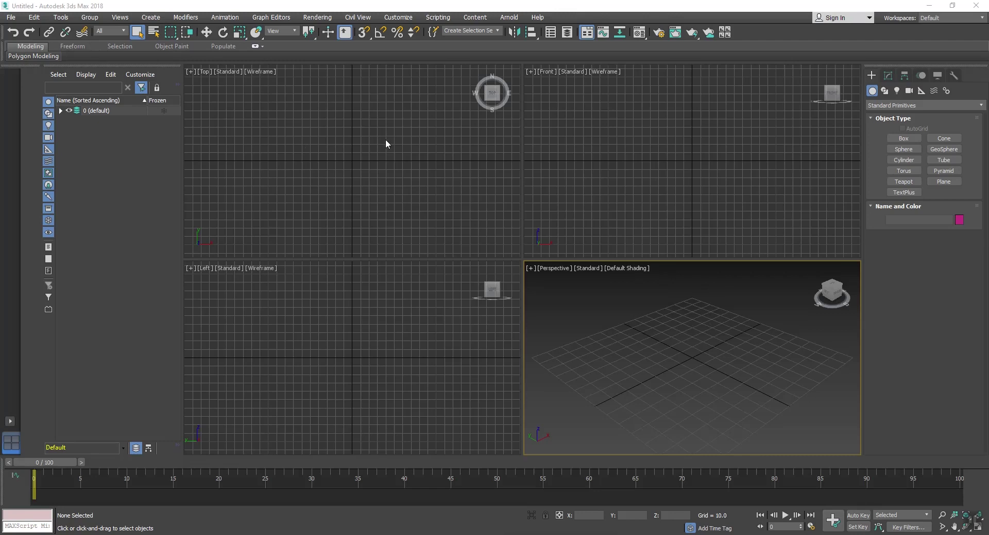
# - Open the Track View Dope Sheet and the ProSound dialog for the empty Sound track
pyautogui.click(271, 18)
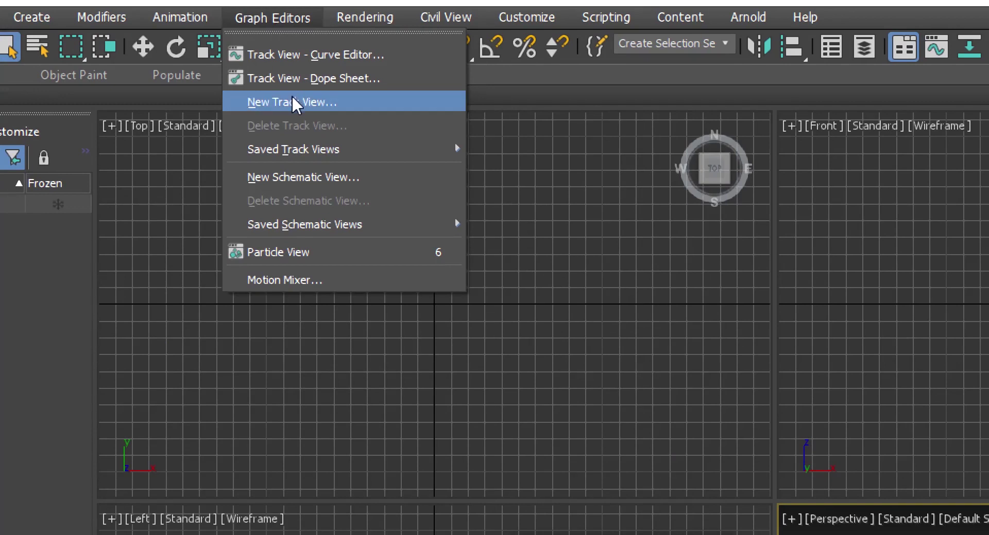
pyautogui.click(354, 80)
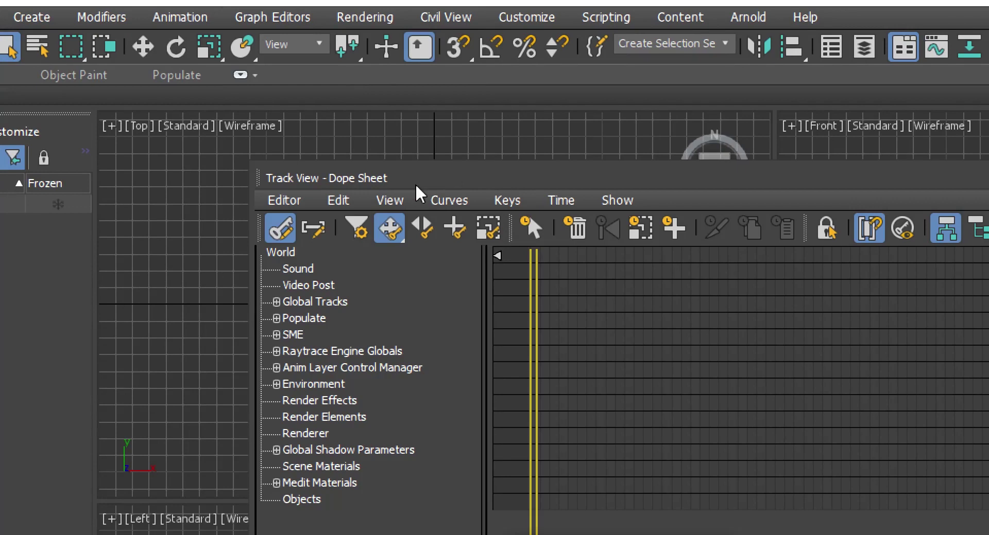
pyautogui.moveTo(423, 184); pyautogui.dragTo(343, 143)
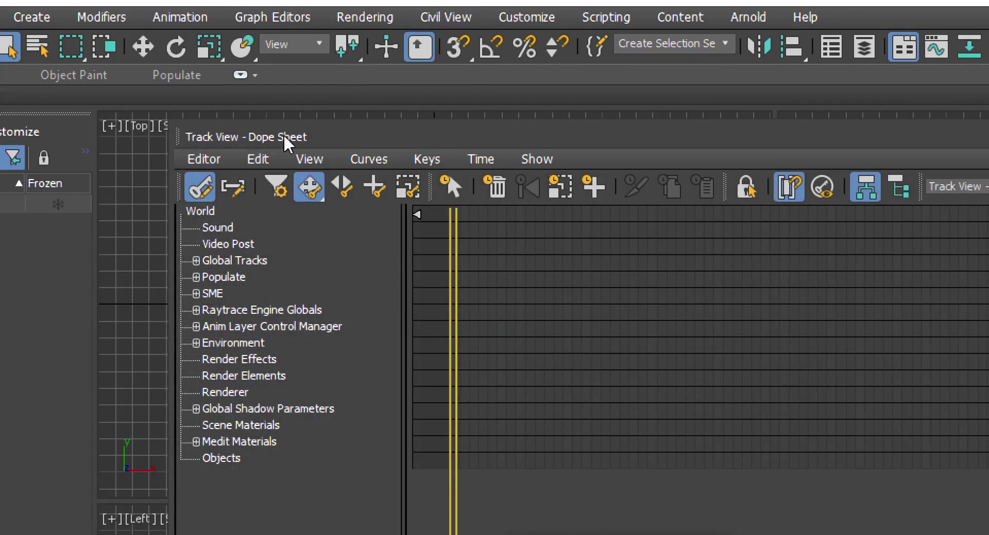
pyautogui.doubleClick(215, 228)
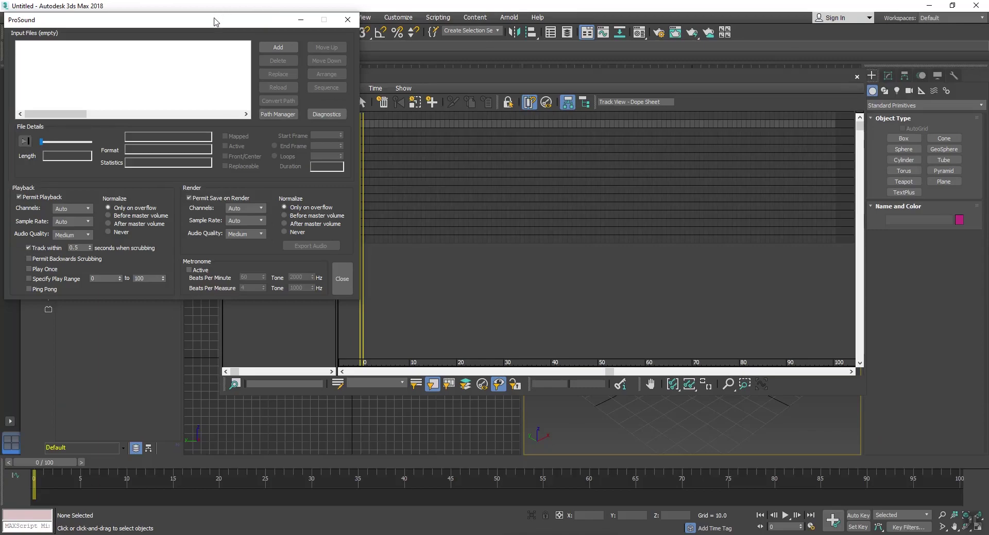
pyautogui.moveTo(147, 34); pyautogui.dragTo(609, 149)
pyautogui.moveTo(441, 75); pyautogui.dragTo(460, 78)
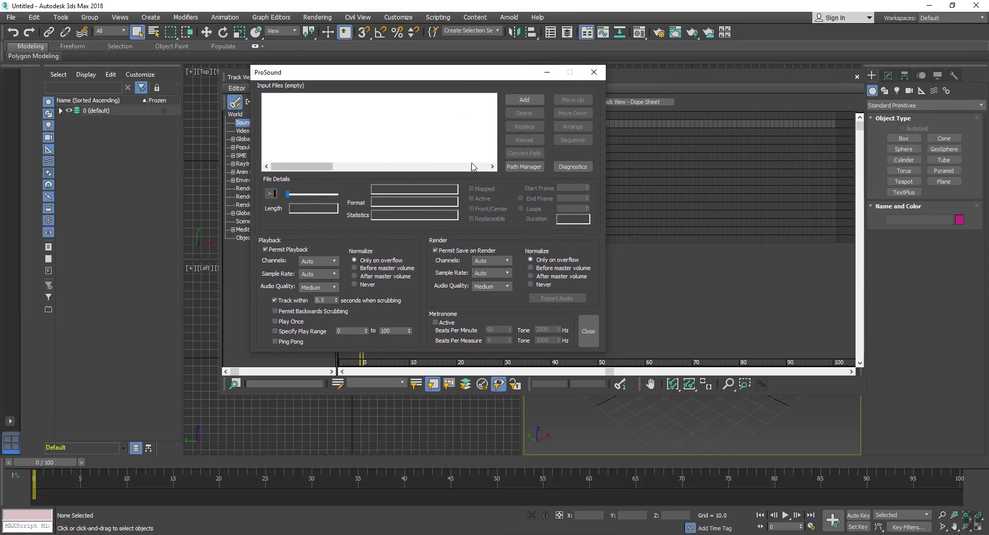
# - Add Old Alien Fiverr.wav (53.63 s, 1608.8 frames) to the ProSound input list
pyautogui.click(517, 101)
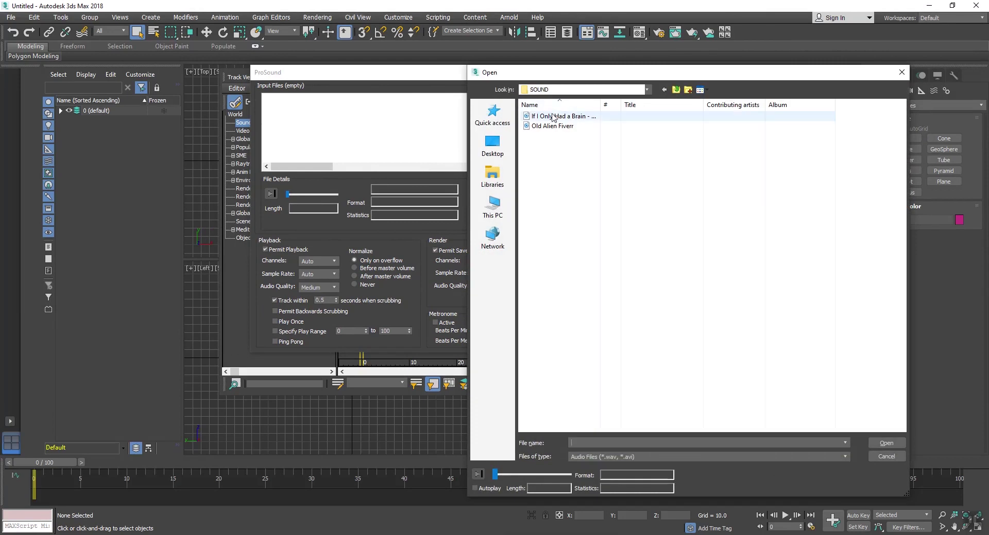
pyautogui.click(552, 129)
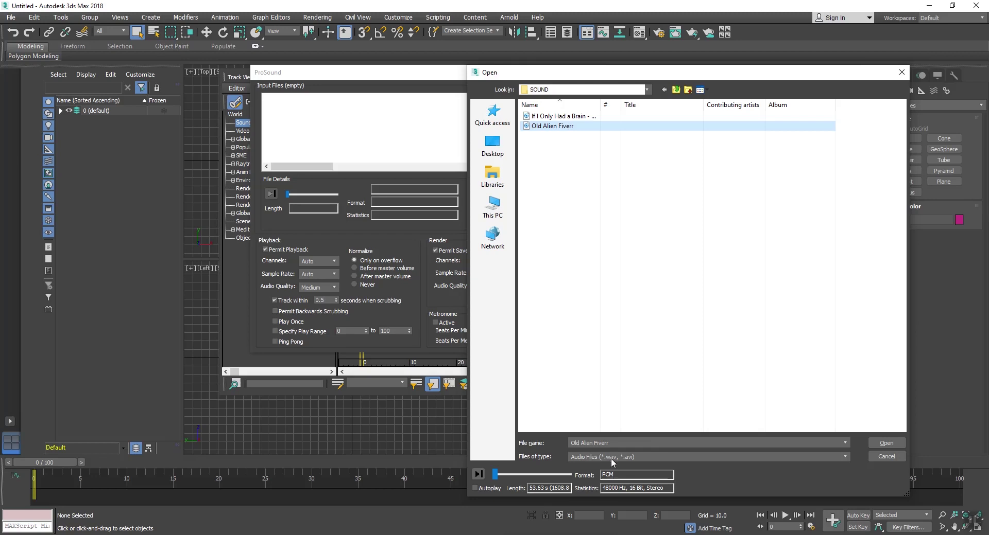
pyautogui.click(656, 461)
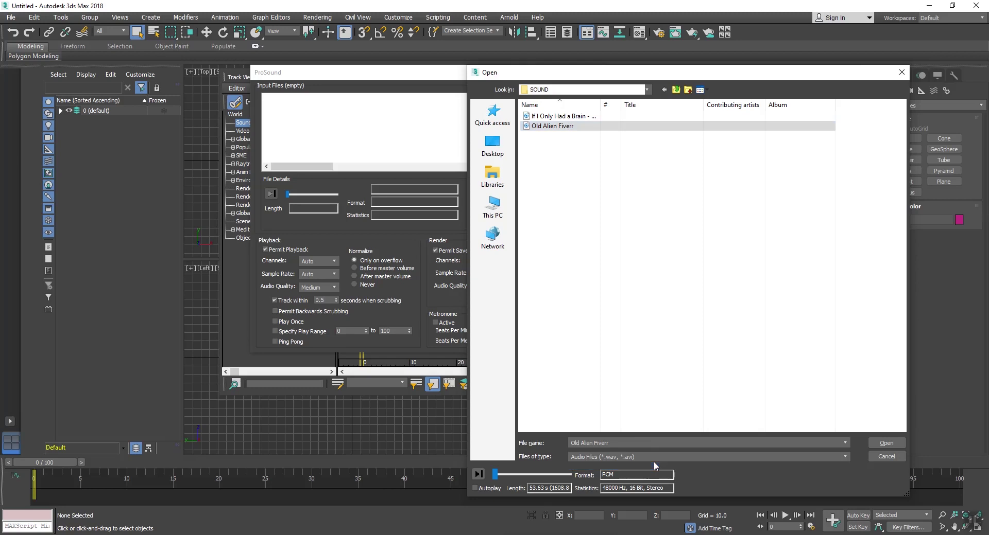
pyautogui.click(885, 443)
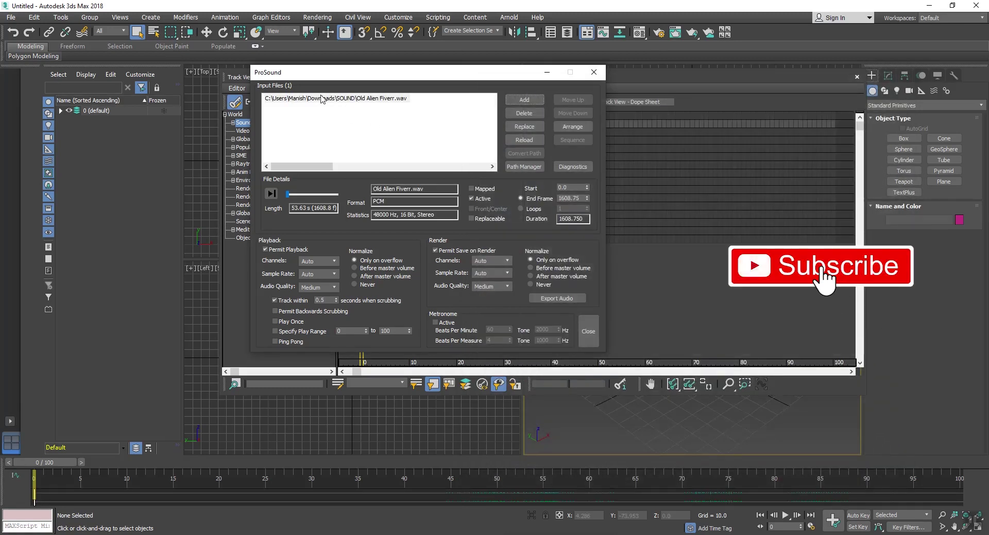
pyautogui.moveTo(333, 75); pyautogui.dragTo(368, 75)
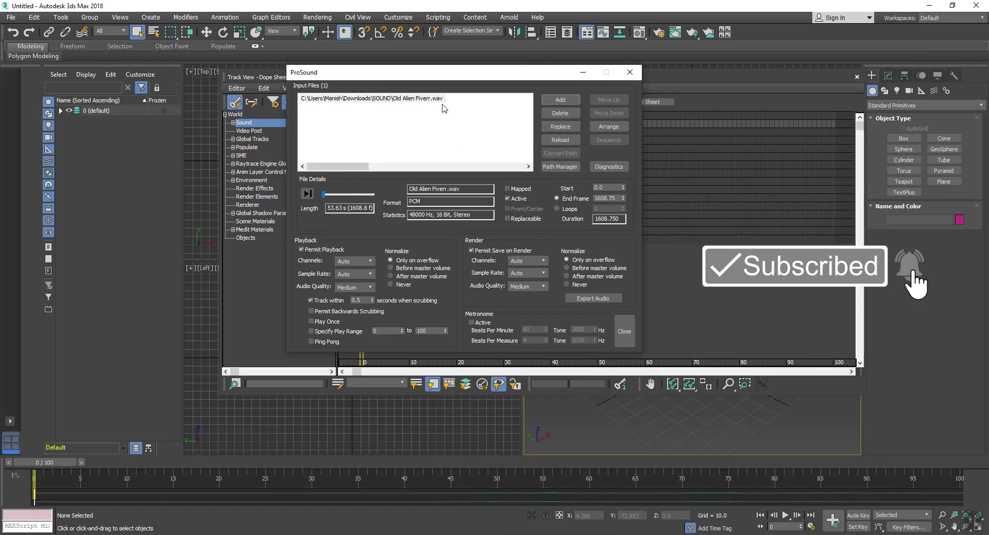
# - Preview the loaded Old Alien Fiverr.wav from File Details, then stop it
pyautogui.click(307, 194)
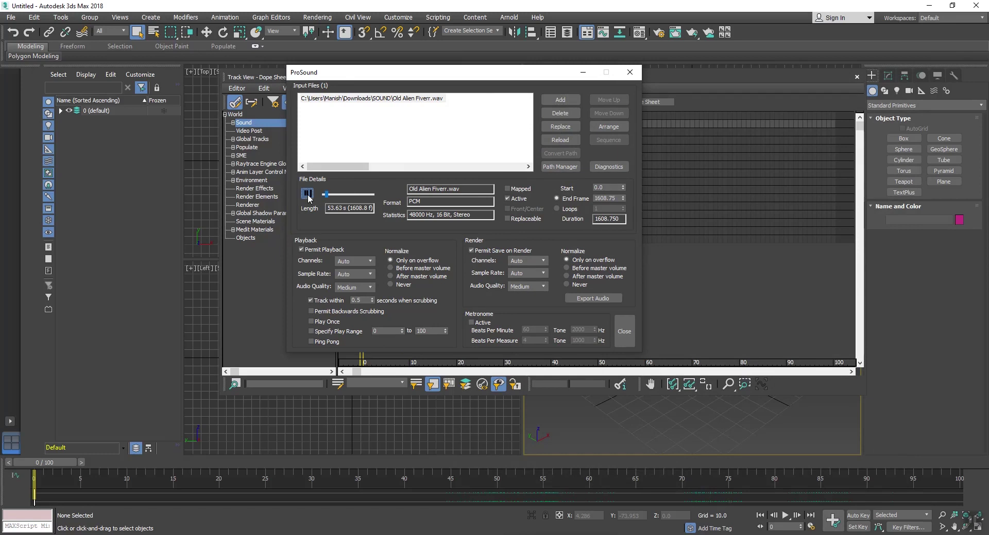
pyautogui.click(308, 195)
pyautogui.click(554, 142)
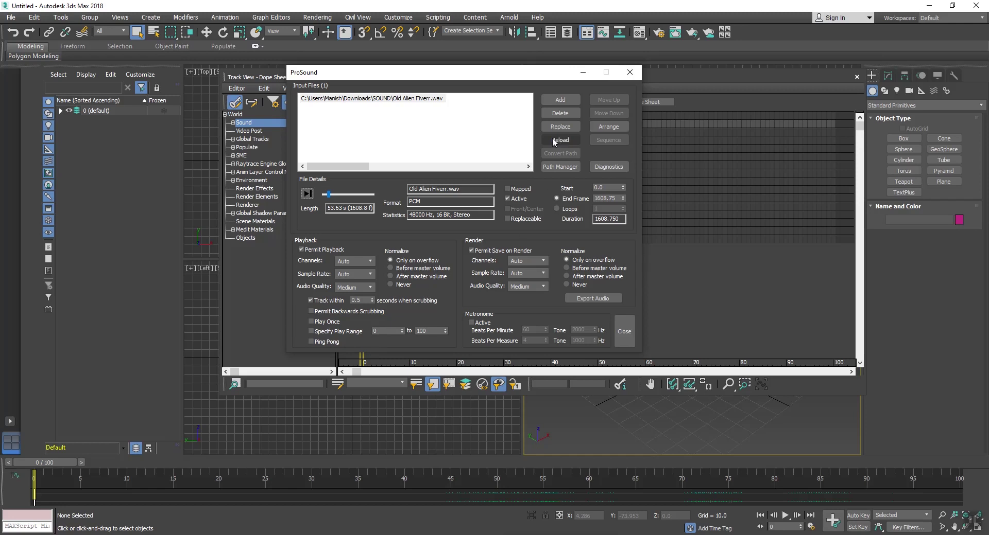
# - Close ProSound and the Dope Sheet, play the 391-frame timeline with sound, then rewind to frame 0
pyautogui.click(625, 333)
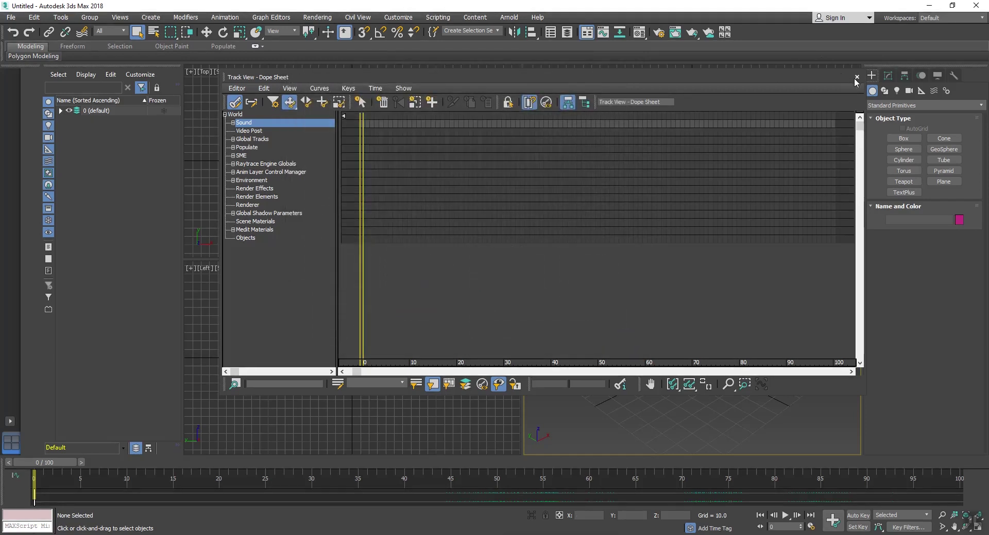
pyautogui.click(856, 77)
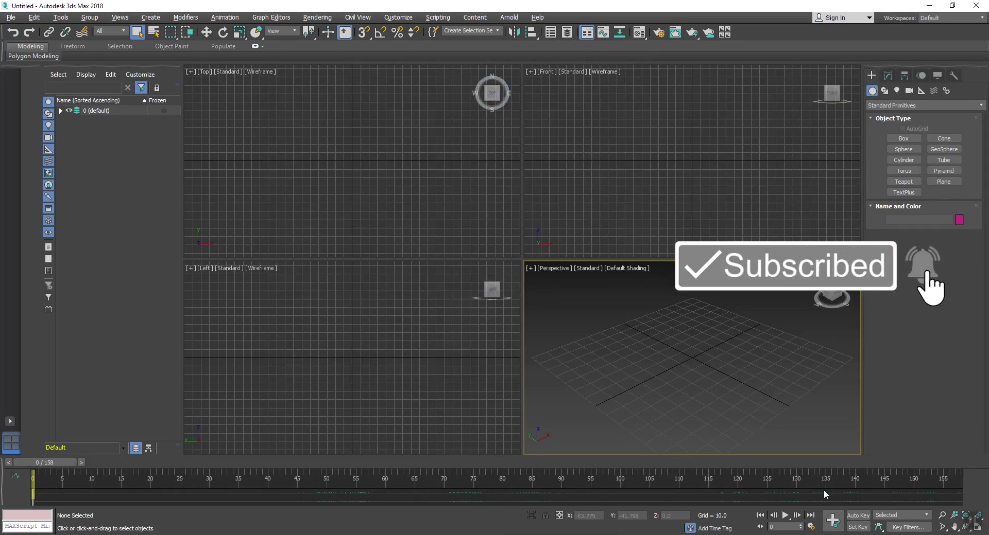
pyautogui.click(785, 515)
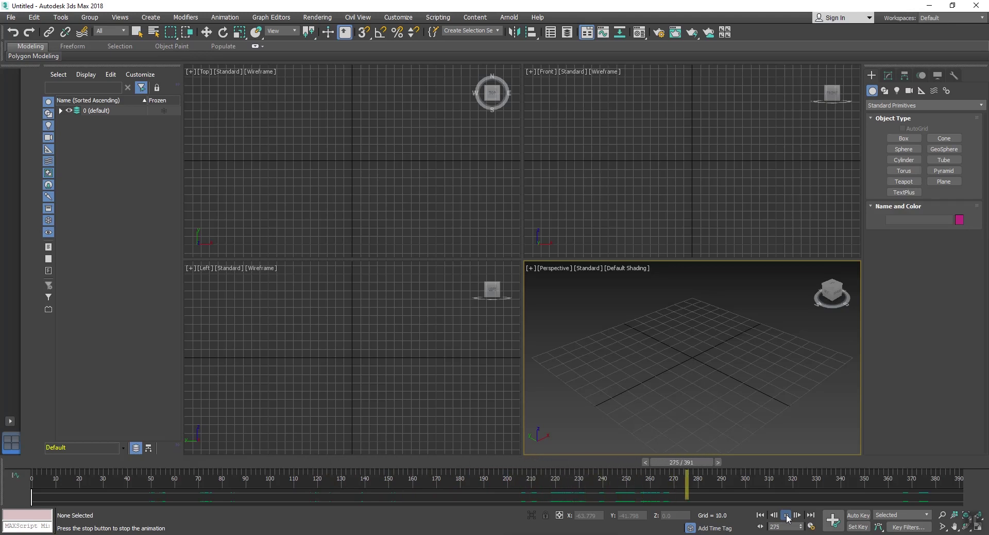
pyautogui.click(785, 517)
pyautogui.click(754, 515)
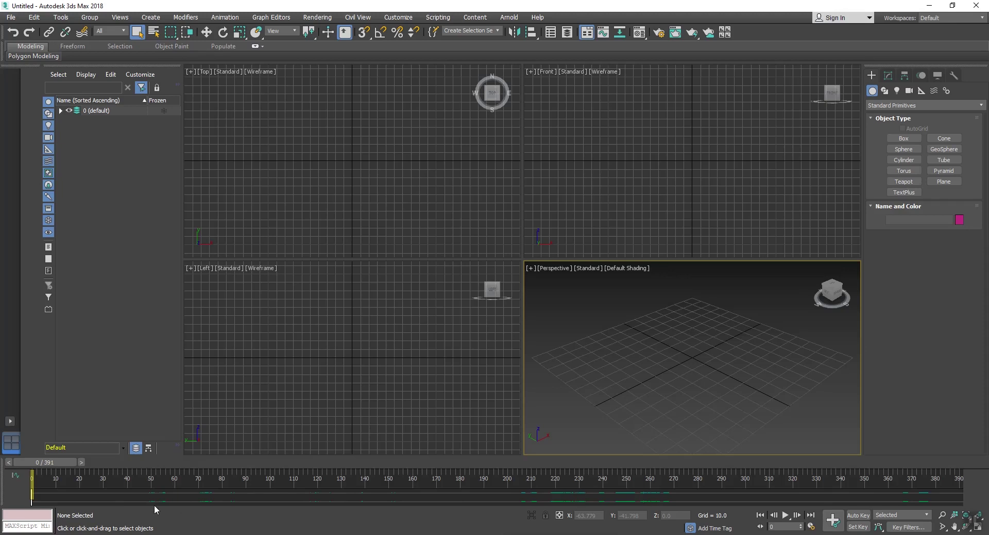
pyautogui.rightClick(139, 495)
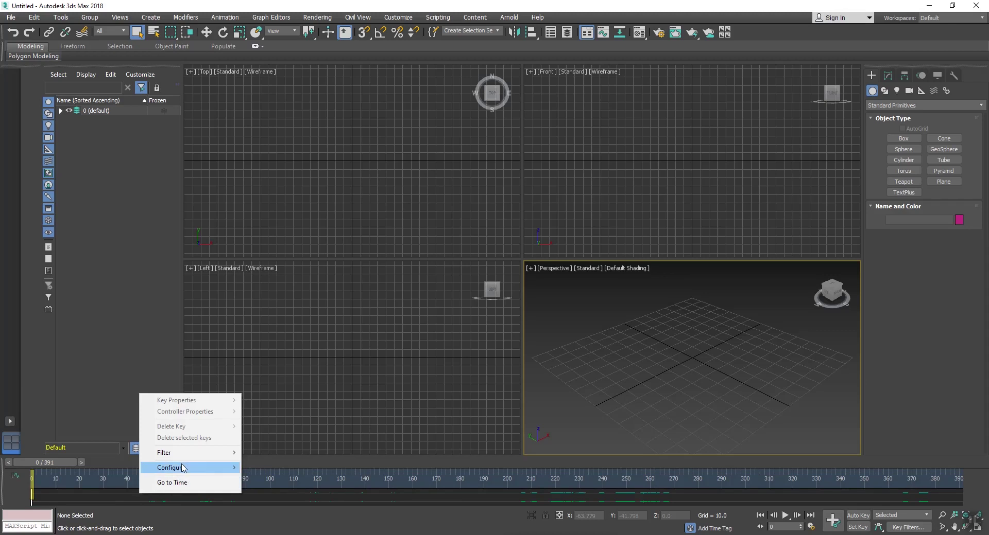
pyautogui.moveTo(183, 469)
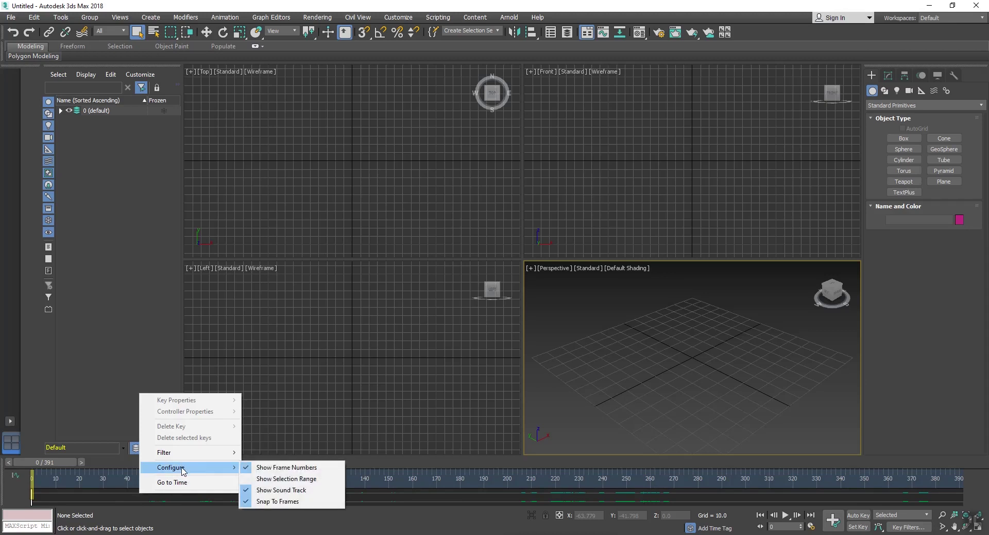
pyautogui.click(287, 493)
pyautogui.rightClick(150, 496)
pyautogui.moveTo(183, 470)
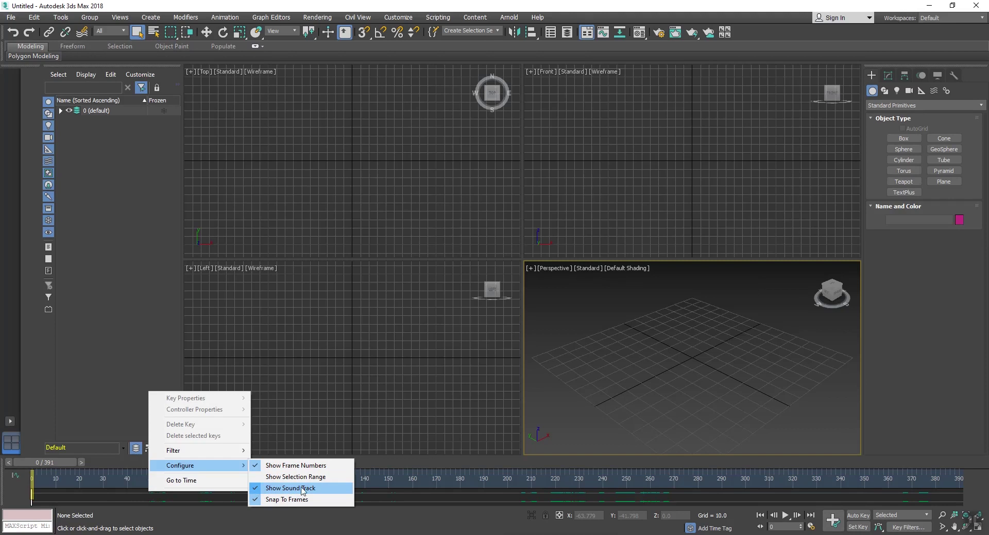
pyautogui.click(460, 488)
pyautogui.click(785, 515)
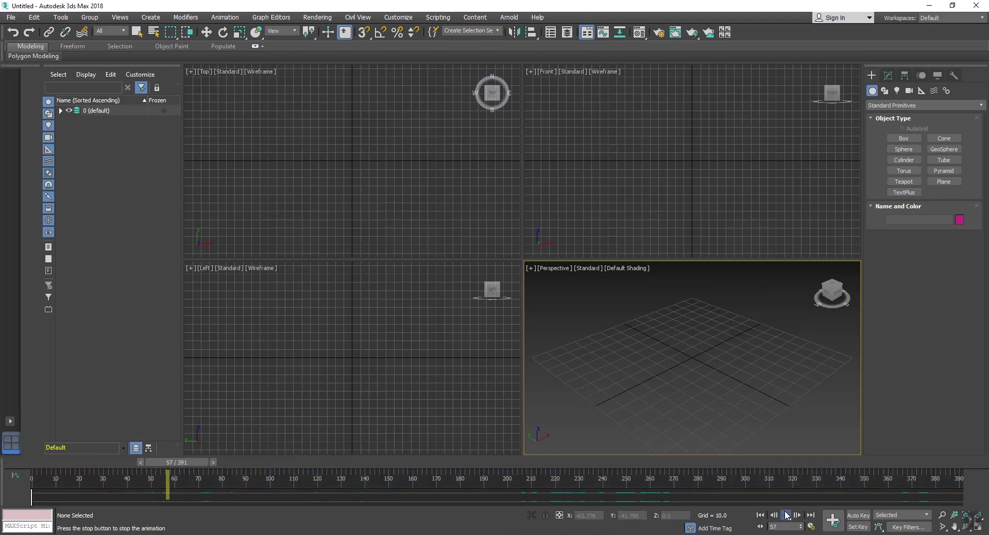
pyautogui.click(784, 515)
pyautogui.moveTo(204, 463); pyautogui.dragTo(42, 469)
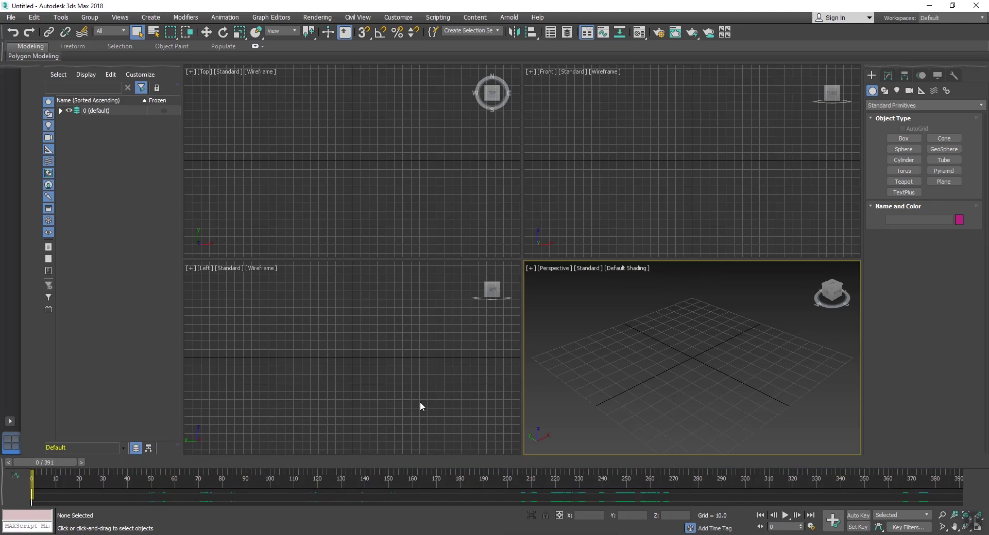
# - Reopen the Dope Sheet and the Sound track's ProSound dialog
pyautogui.click(275, 17)
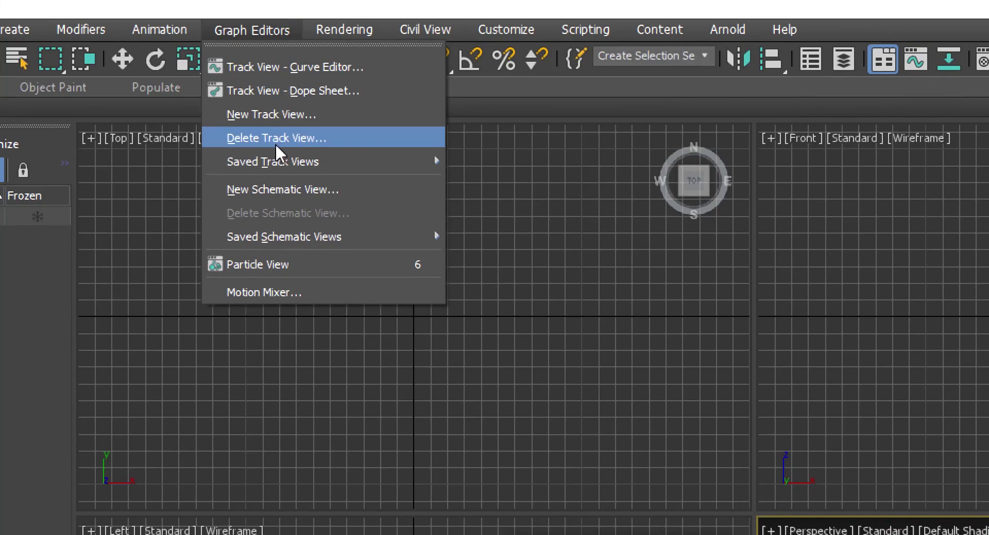
pyautogui.click(273, 93)
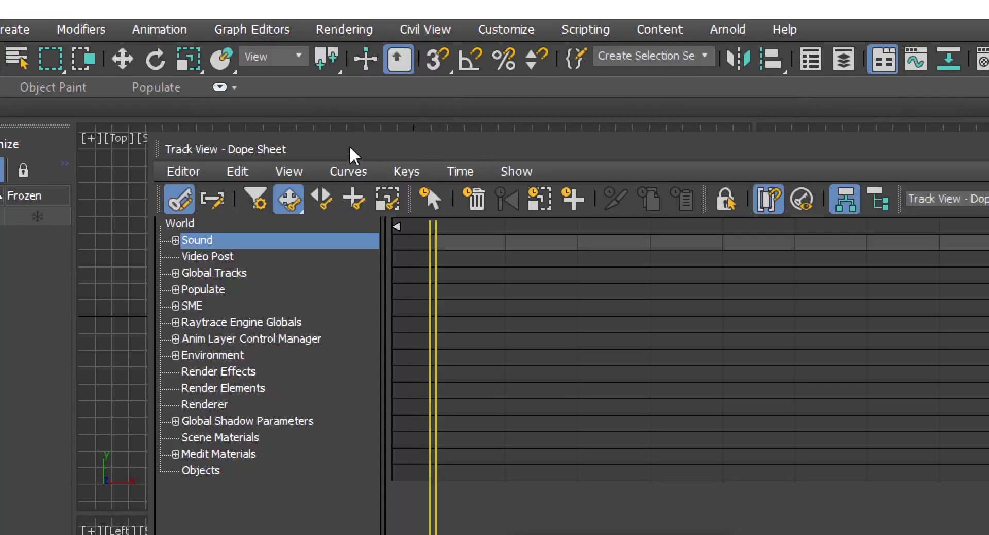
pyautogui.doubleClick(190, 244)
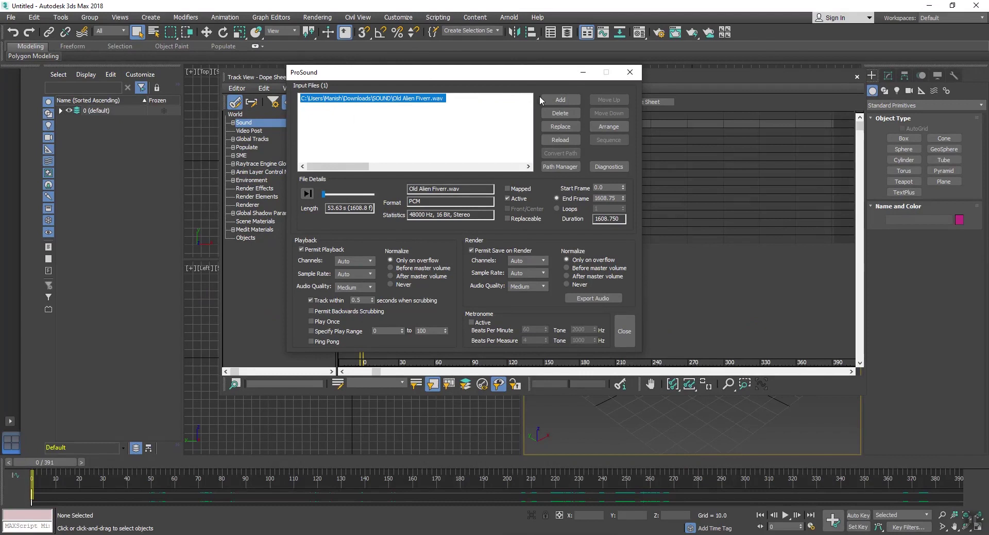
# - Add the 161.73 s 'If I Only Had a Brain' WAV as a second file and select it
pyautogui.click(554, 103)
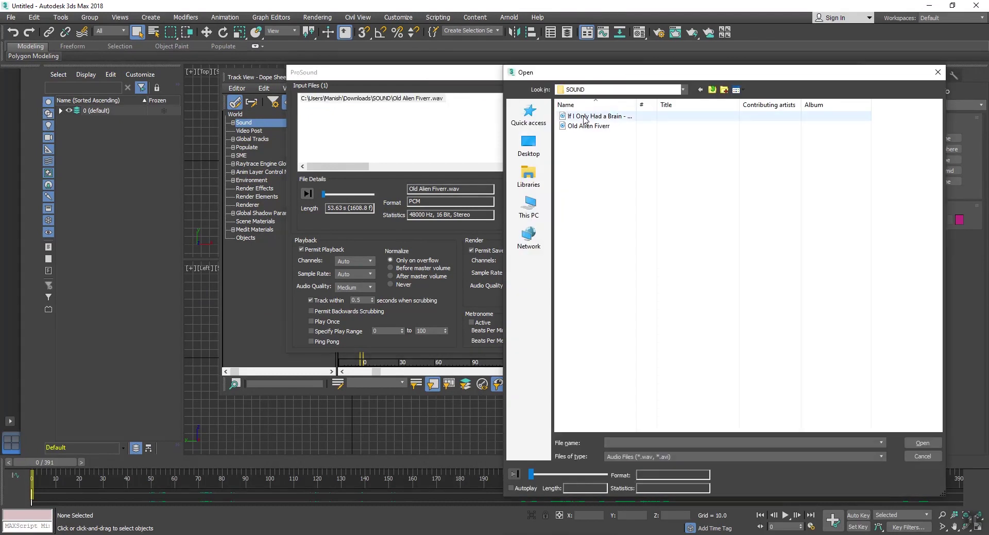
pyautogui.click(585, 118)
pyautogui.click(935, 443)
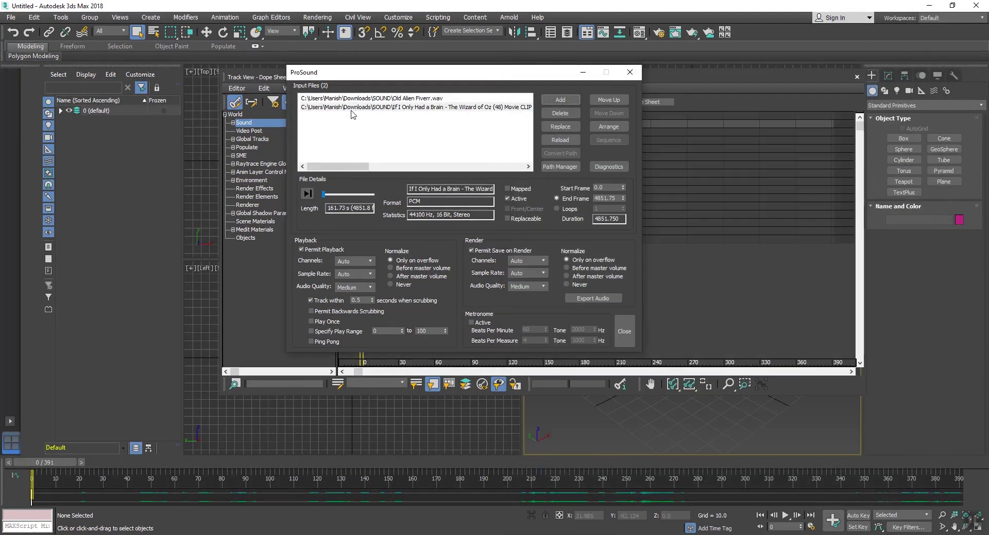
pyautogui.click(383, 108)
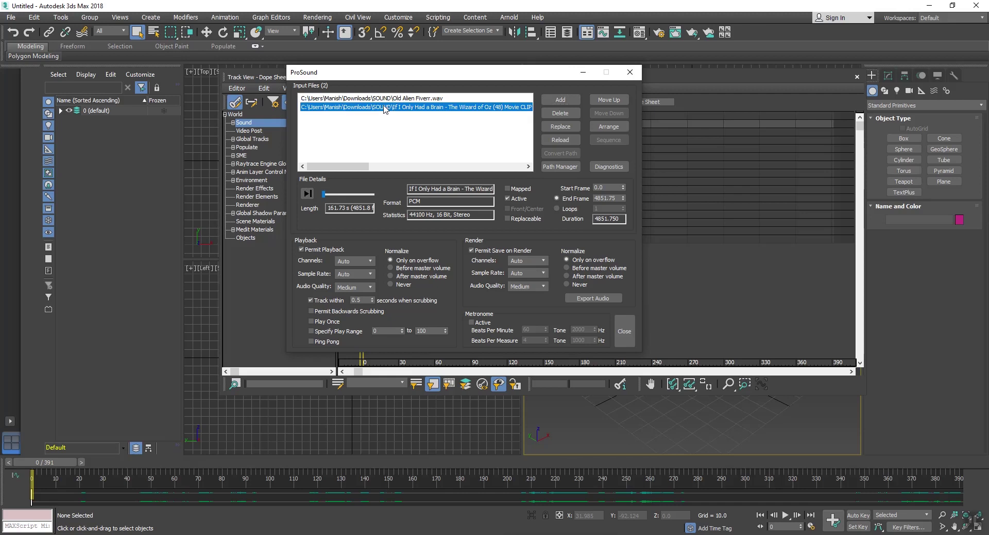
pyautogui.click(415, 100)
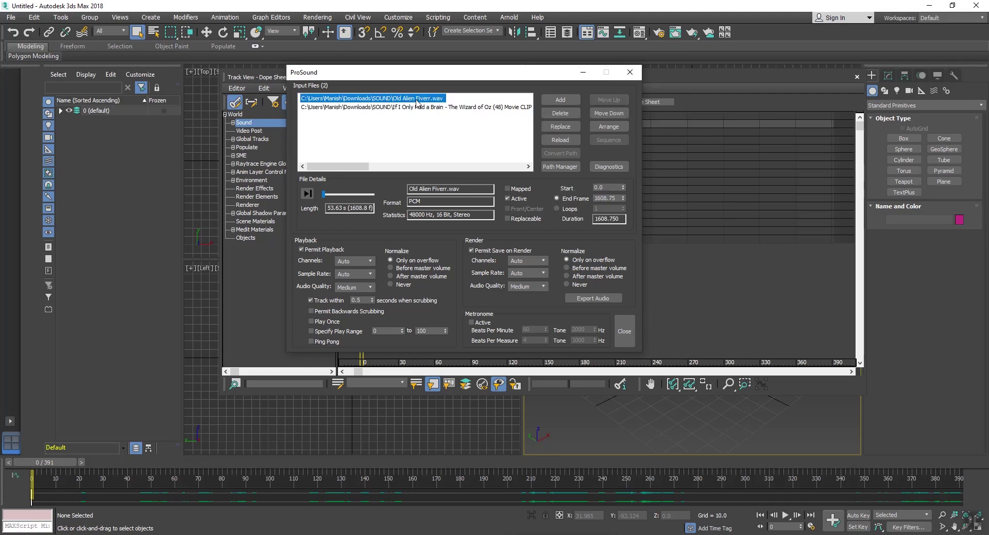
# - Compare both files' details in ProSound and copy the Wizard of Oz clip's 4851.75 end frame
pyautogui.click(423, 109)
pyautogui.click(422, 99)
pyautogui.click(424, 107)
pyautogui.click(425, 98)
pyautogui.click(427, 108)
pyautogui.click(426, 99)
pyautogui.click(427, 108)
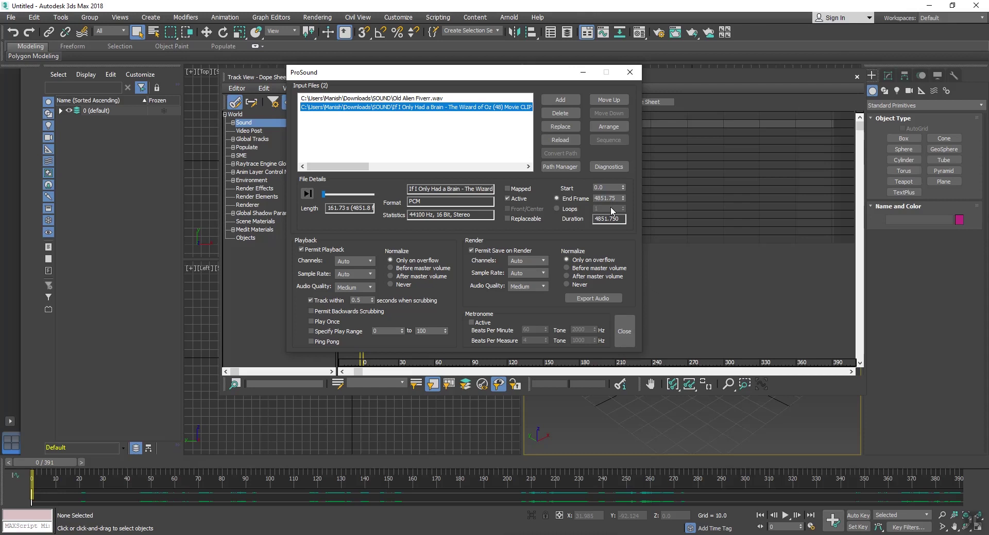
pyautogui.click(423, 99)
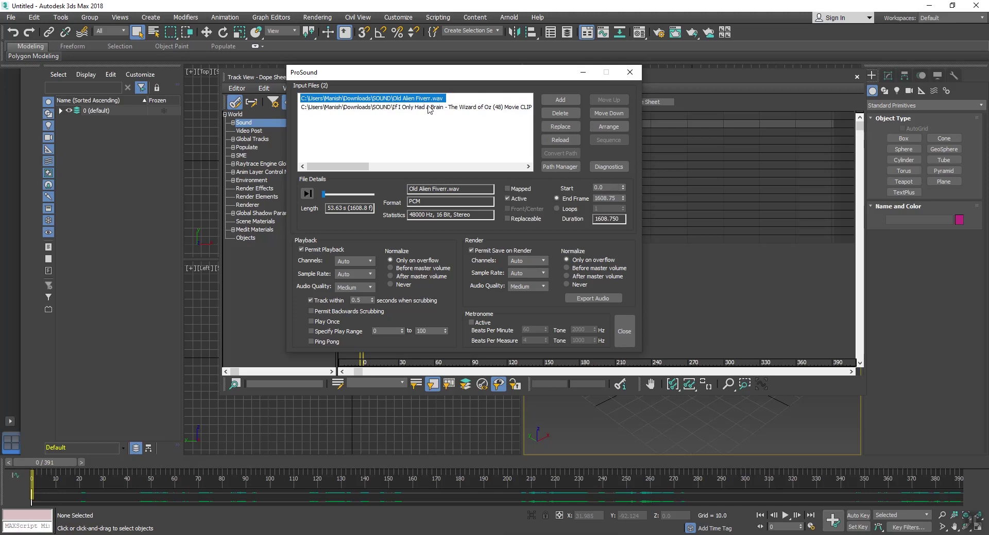
pyautogui.click(438, 109)
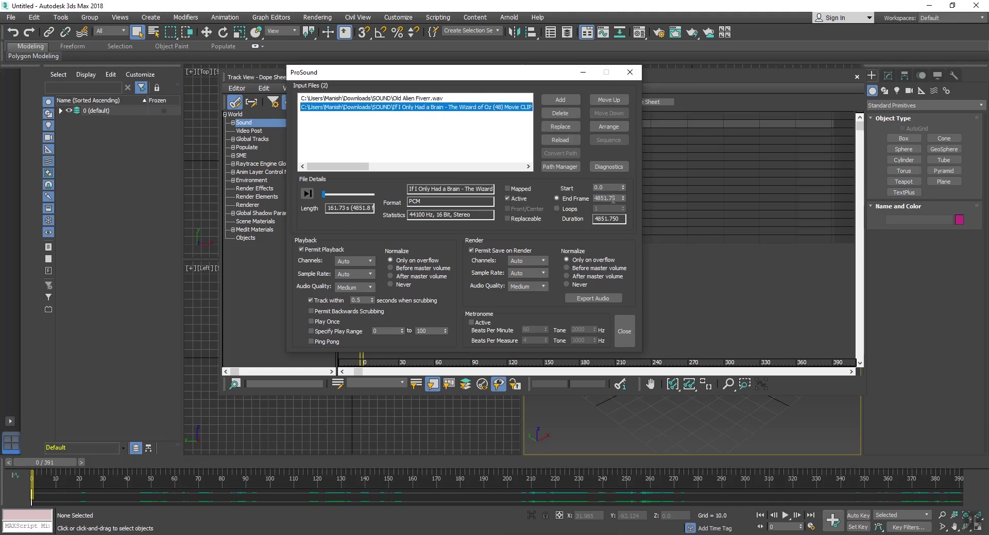
pyautogui.moveTo(616, 196); pyautogui.dragTo(604, 198)
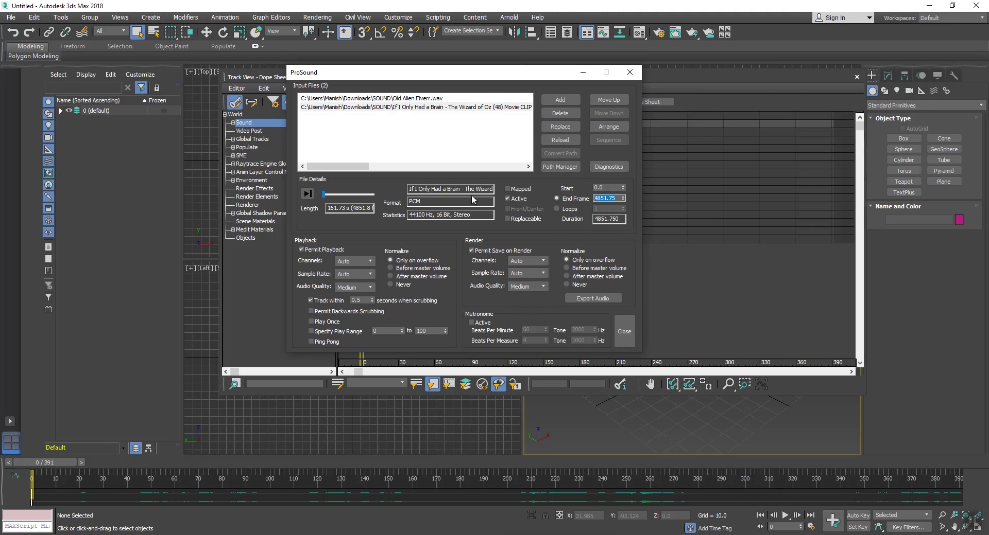
# - Set Old Alien Fiverr.wav's Start to 4851.75, verify both files' timing, and close ProSound
pyautogui.click(431, 99)
pyautogui.click(606, 188)
pyautogui.write('4851.75')
pyautogui.click(433, 99)
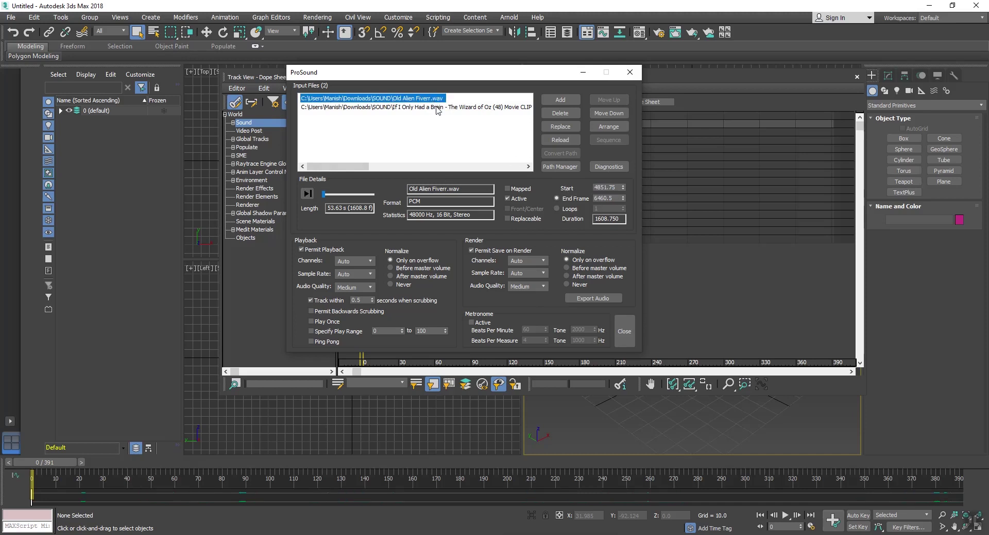
pyautogui.click(436, 107)
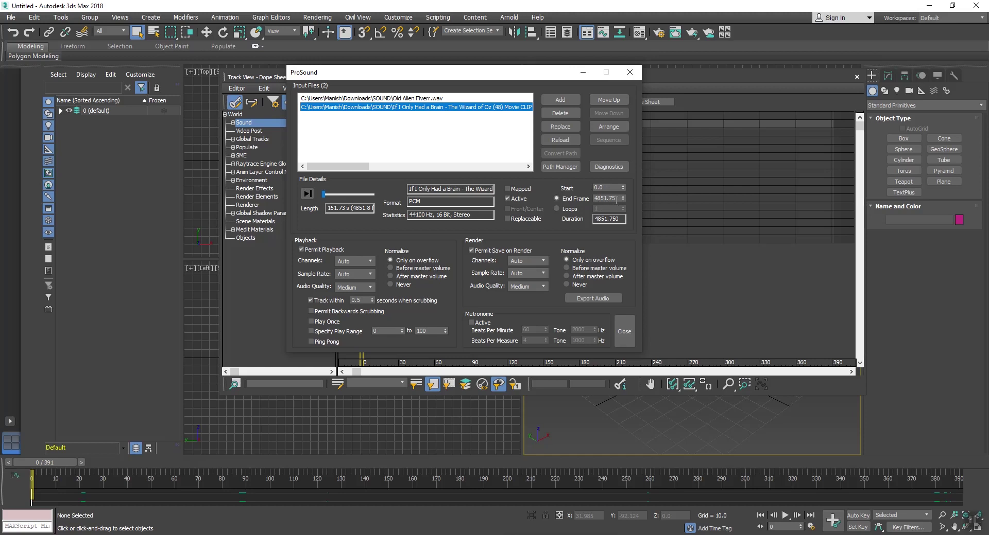
pyautogui.click(442, 99)
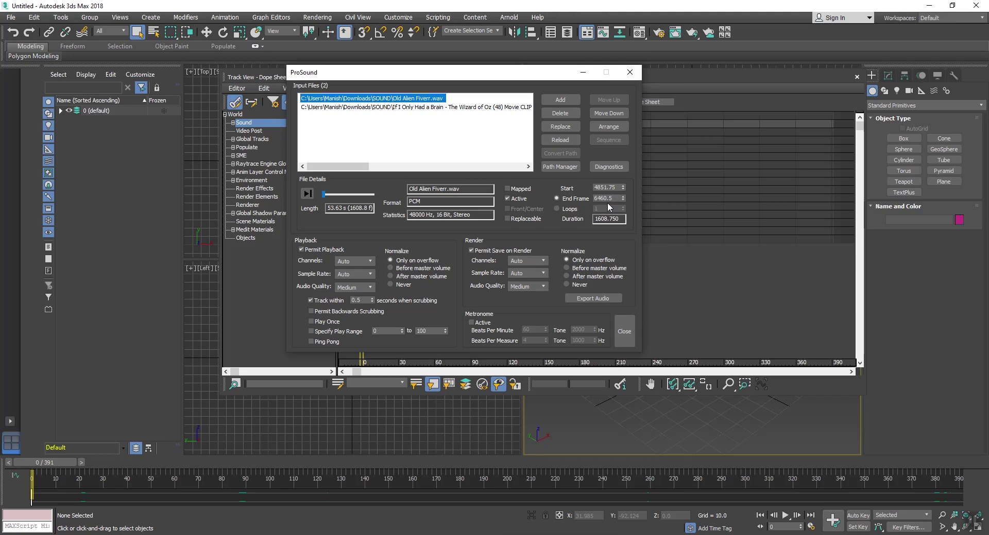
pyautogui.click(629, 76)
pyautogui.moveTo(292, 79); pyautogui.dragTo(327, 94)
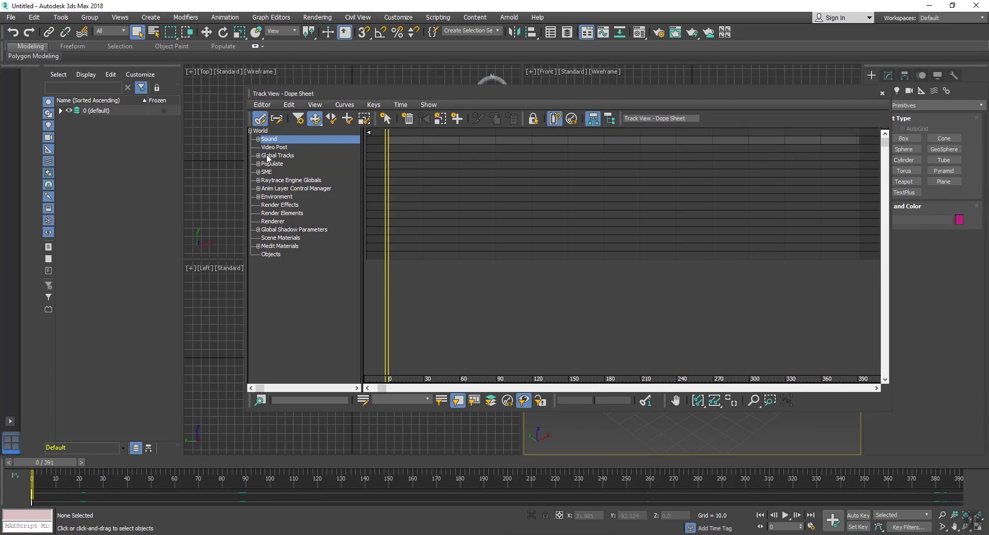
# - Expand Sound, <Master Waveform>, Old Alien Fiverr.wav and the Wizard of Oz tracks to show their waveforms
pyautogui.click(258, 139)
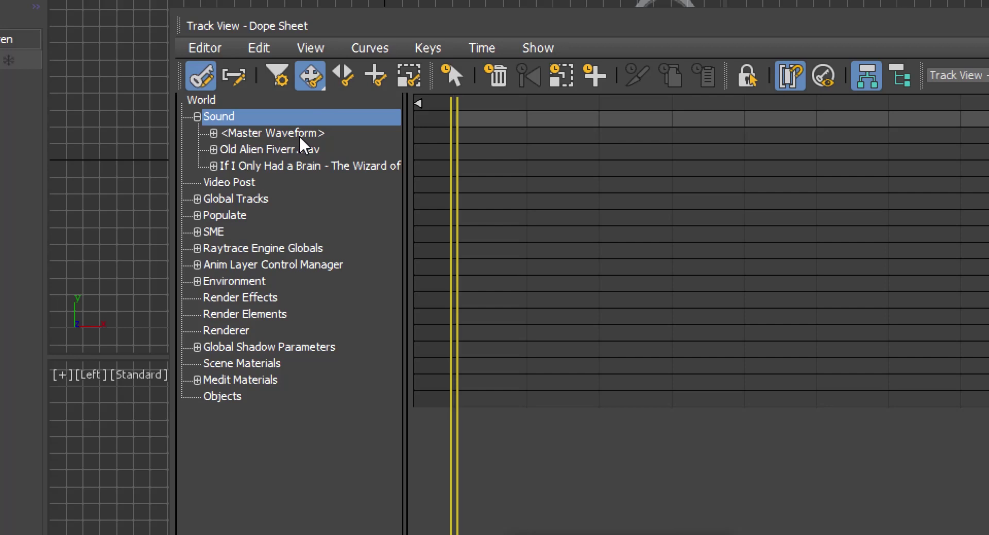
pyautogui.click(214, 133)
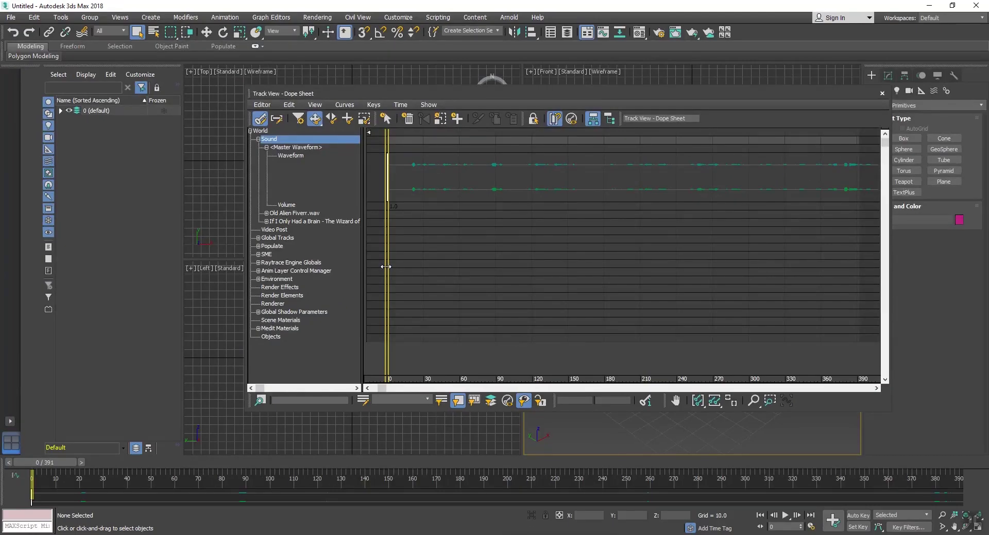
pyautogui.moveTo(386, 266)
pyautogui.mouseDown()
pyautogui.moveTo(559, 267)
pyautogui.moveTo(386, 267)
pyautogui.mouseUp()
pyautogui.click(266, 214)
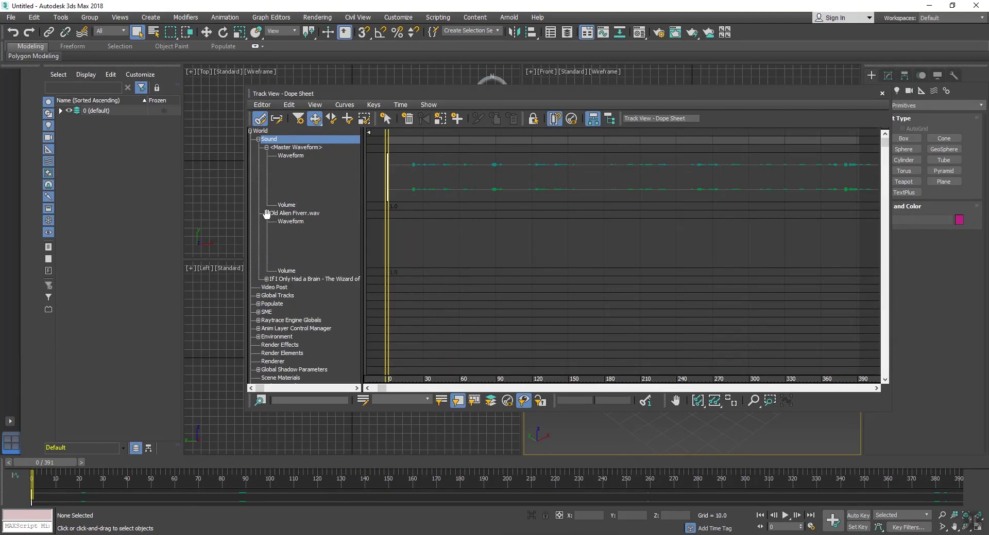
pyautogui.click(266, 279)
pyautogui.moveTo(383, 256); pyautogui.dragTo(419, 311)
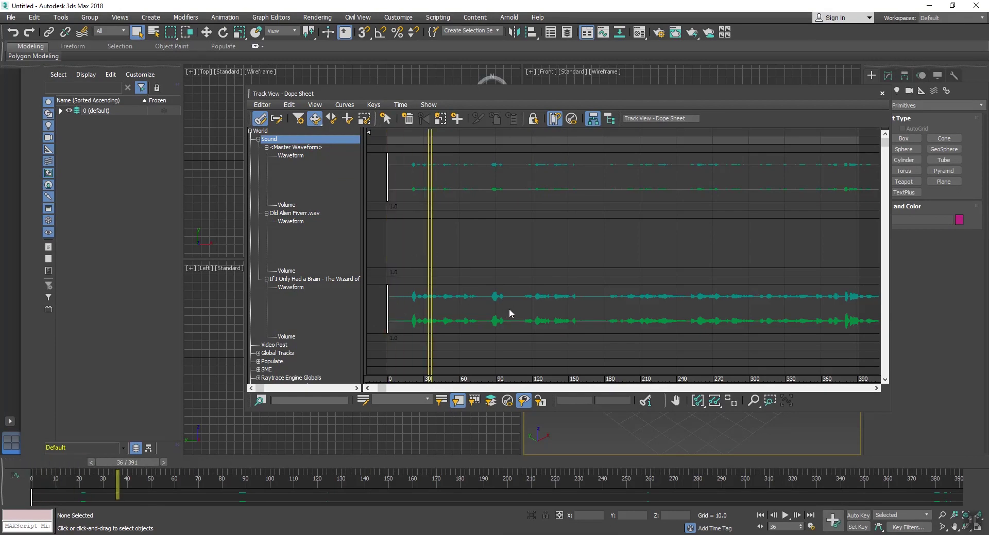
pyautogui.click(295, 214)
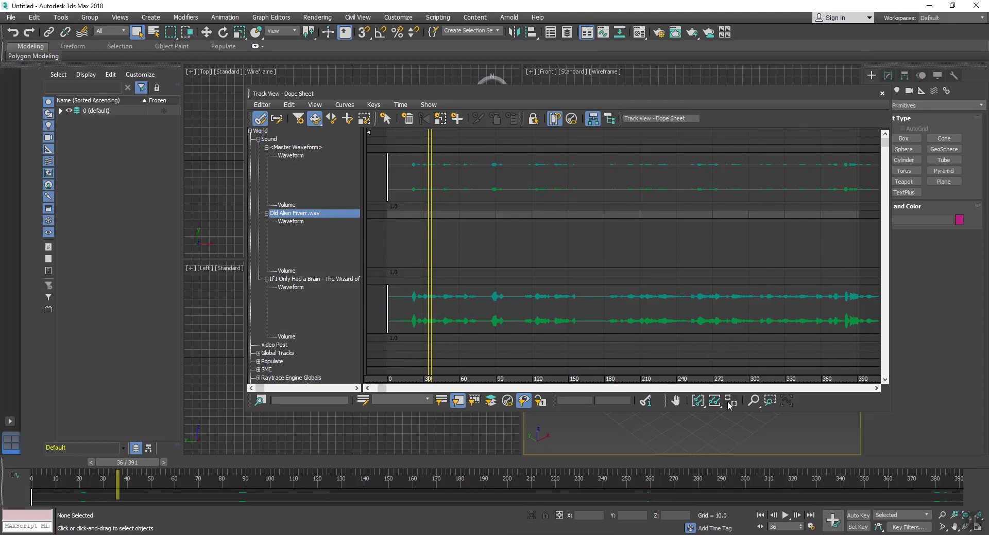
# - Zoom out the Dope Sheet ruler to show both clips end to end, then move time to frame 391
pyautogui.click(753, 400)
pyautogui.moveTo(744, 288); pyautogui.dragTo(591, 246)
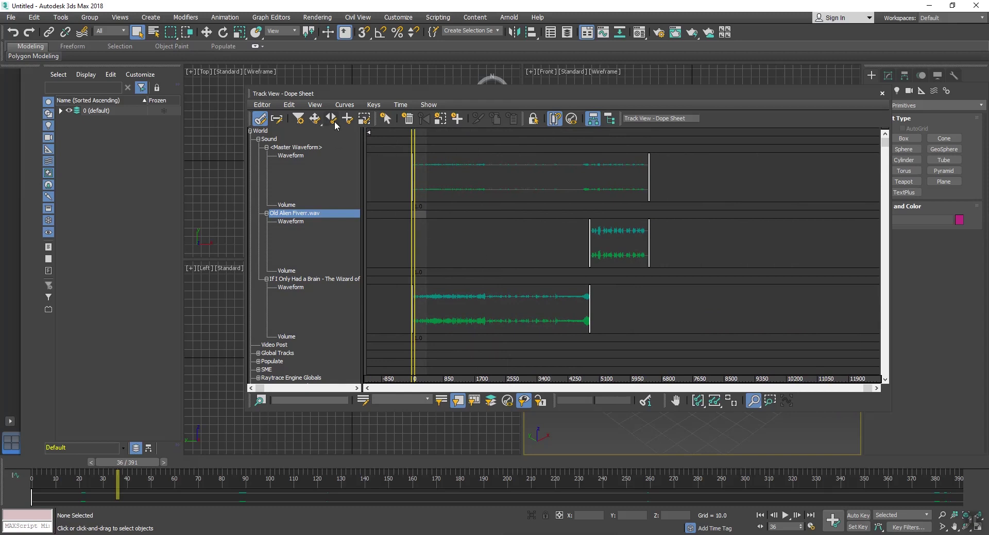
pyautogui.click(315, 119)
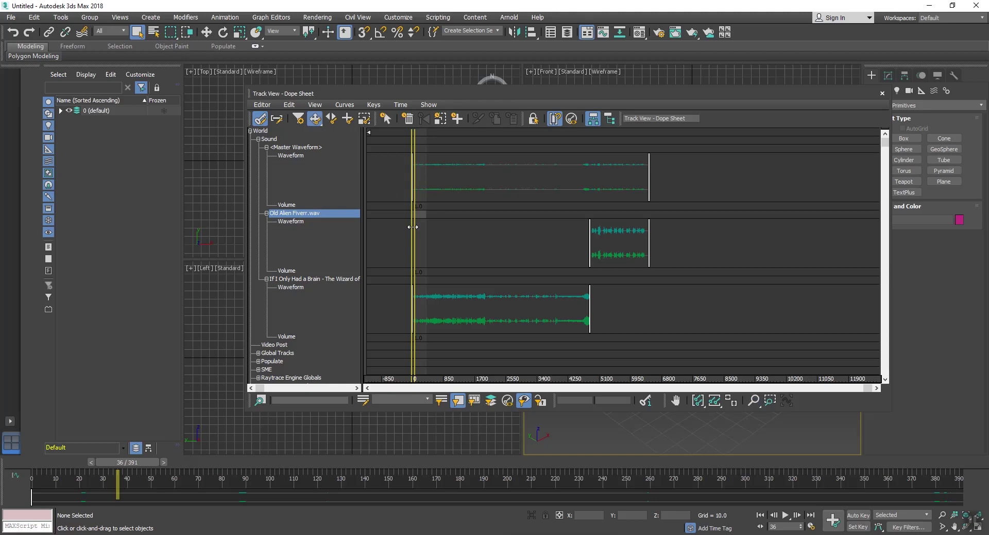
pyautogui.moveTo(413, 227); pyautogui.dragTo(553, 249)
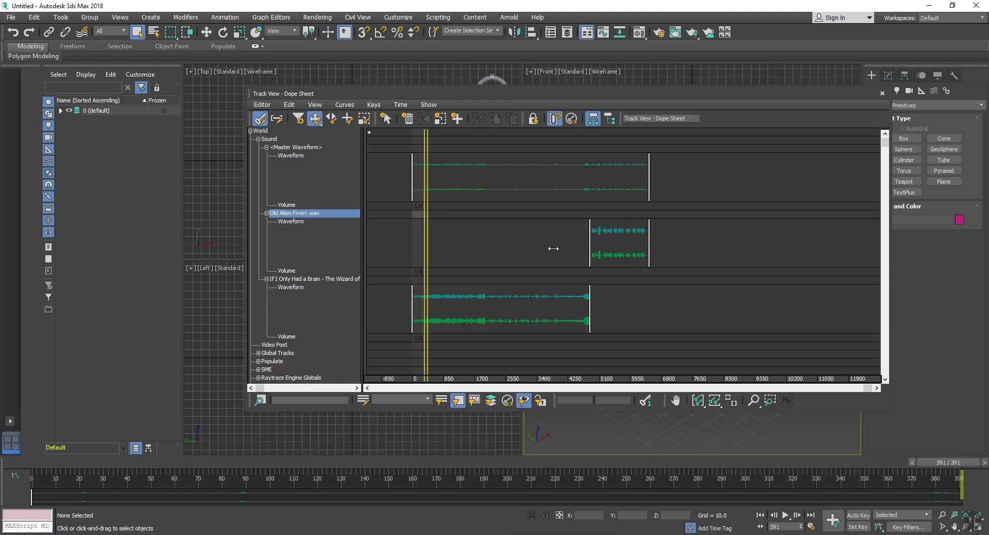
# - Set the animation End Time to 3000 frames in Time Configuration
pyautogui.click(808, 526)
pyautogui.doubleClick(474, 302)
pyautogui.write('3000')
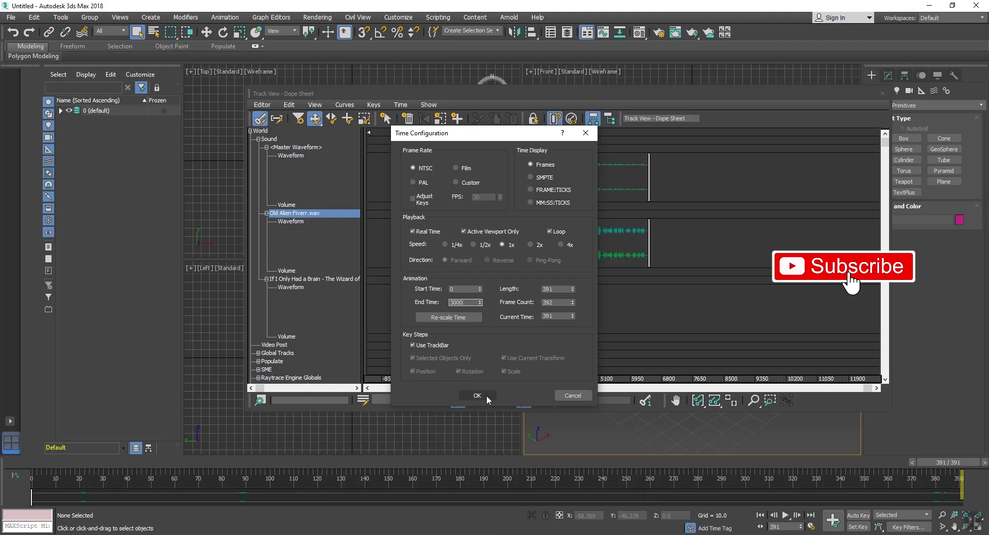
pyautogui.click(477, 396)
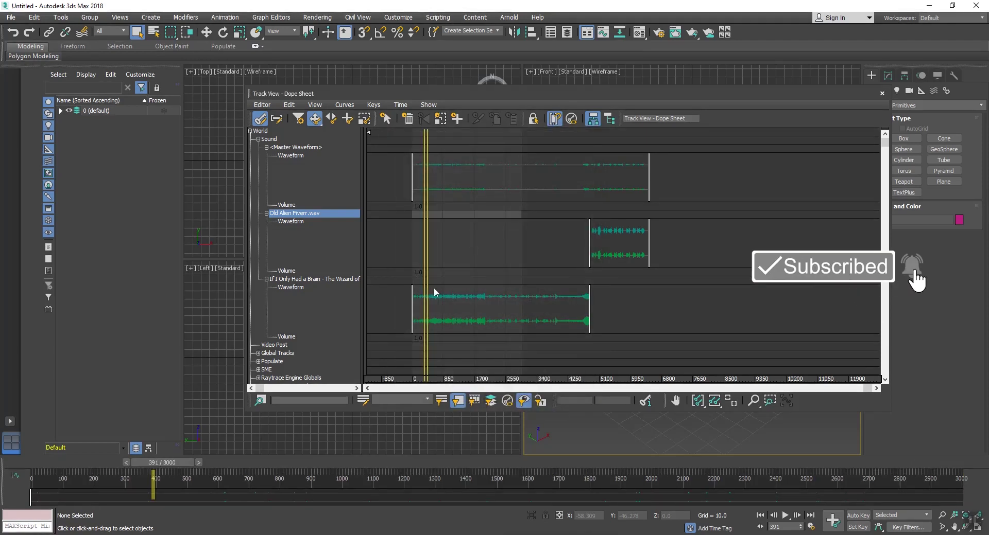
pyautogui.moveTo(424, 278); pyautogui.dragTo(550, 278)
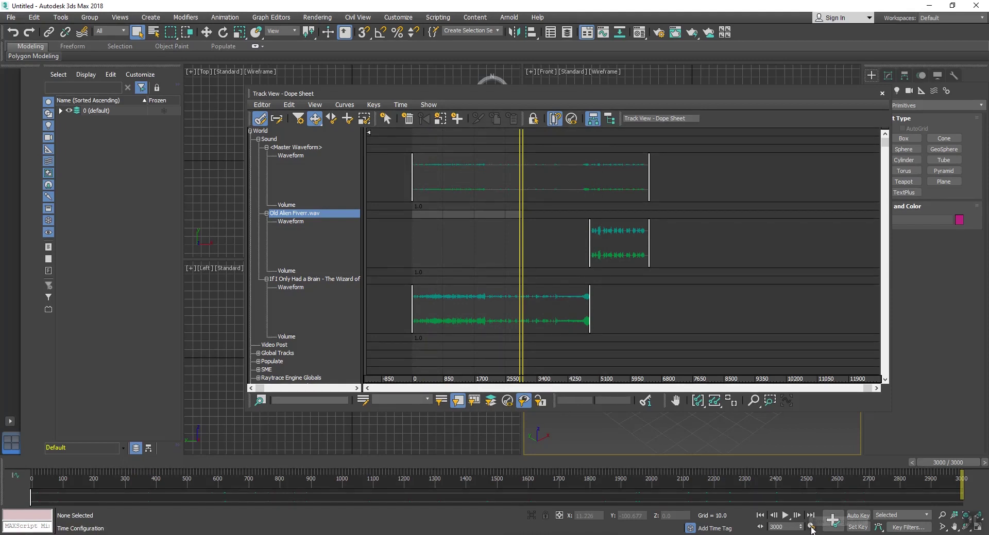
# - Increase the End Time to 7000 frames and play from about frame 4217
pyautogui.click(811, 526)
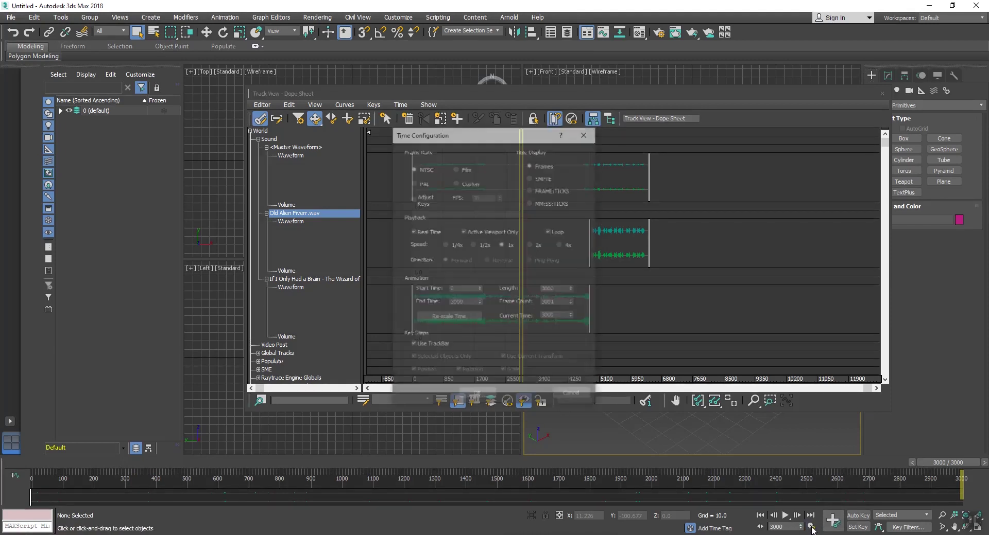
pyautogui.doubleClick(475, 302)
pyautogui.write('7')
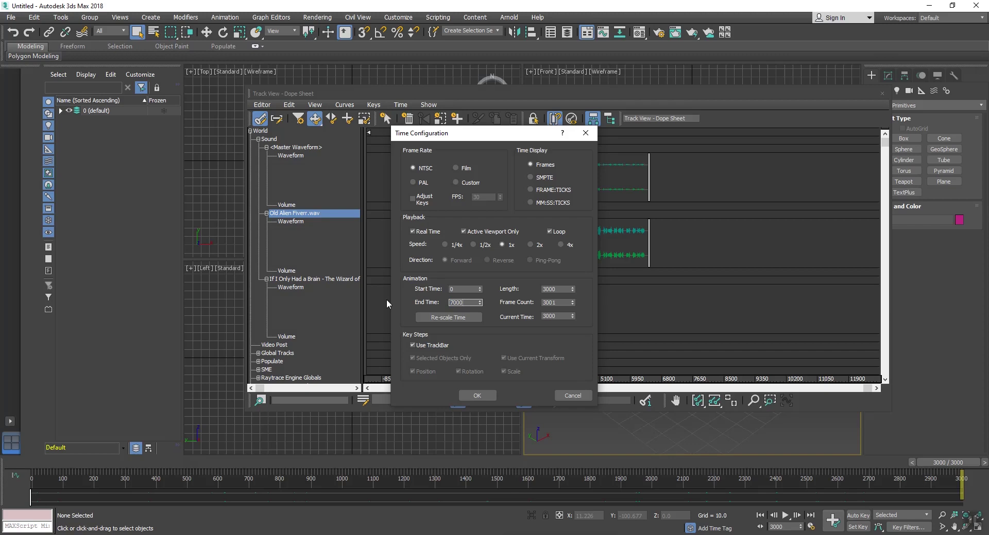
pyautogui.write('000')
pyautogui.click(492, 395)
pyautogui.moveTo(521, 265); pyautogui.dragTo(564, 271)
pyautogui.click(785, 515)
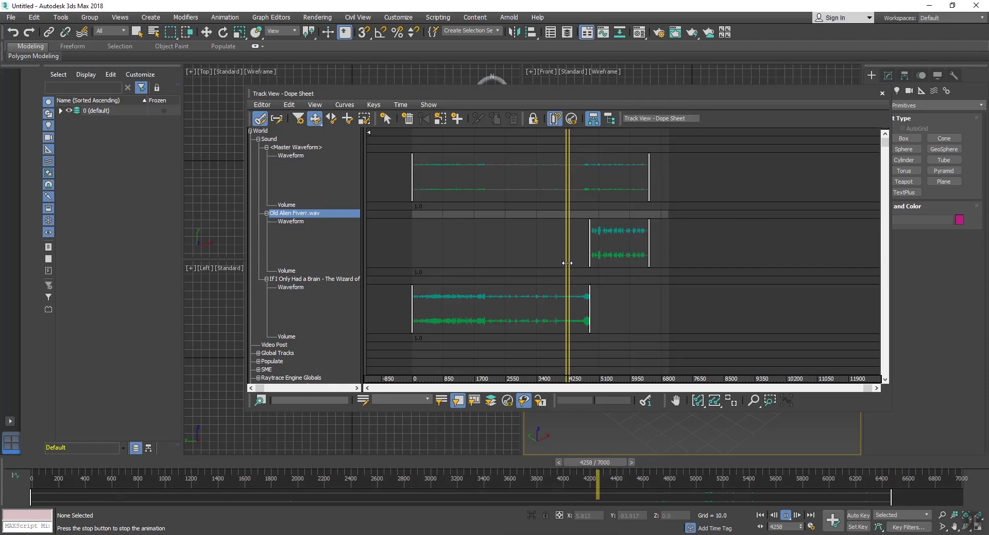
# - Replay the soundtrack from about frames 4625 and 3809
pyautogui.click(694, 426)
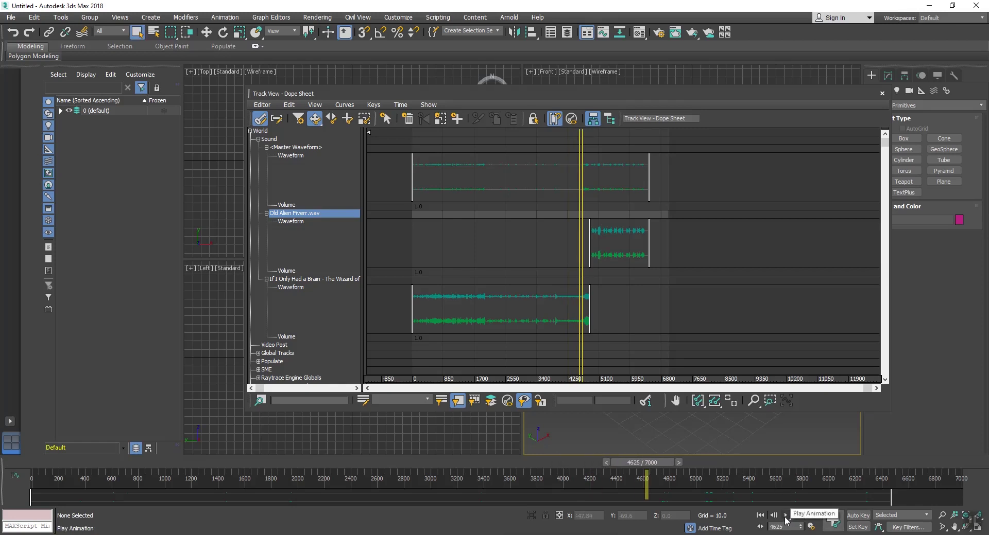
pyautogui.click(787, 516)
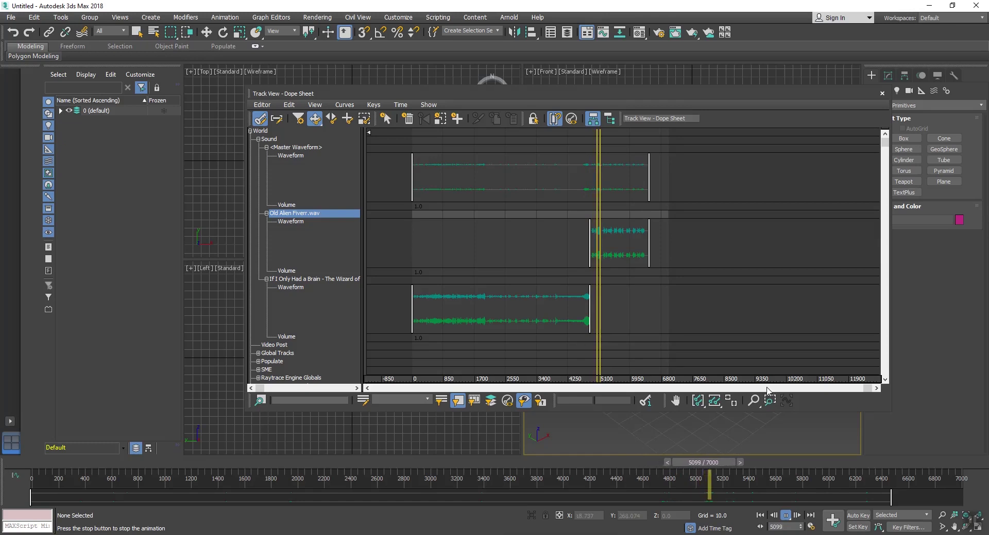
pyautogui.press('/')
pyautogui.moveTo(599, 228); pyautogui.dragTo(551, 237)
pyautogui.click(783, 514)
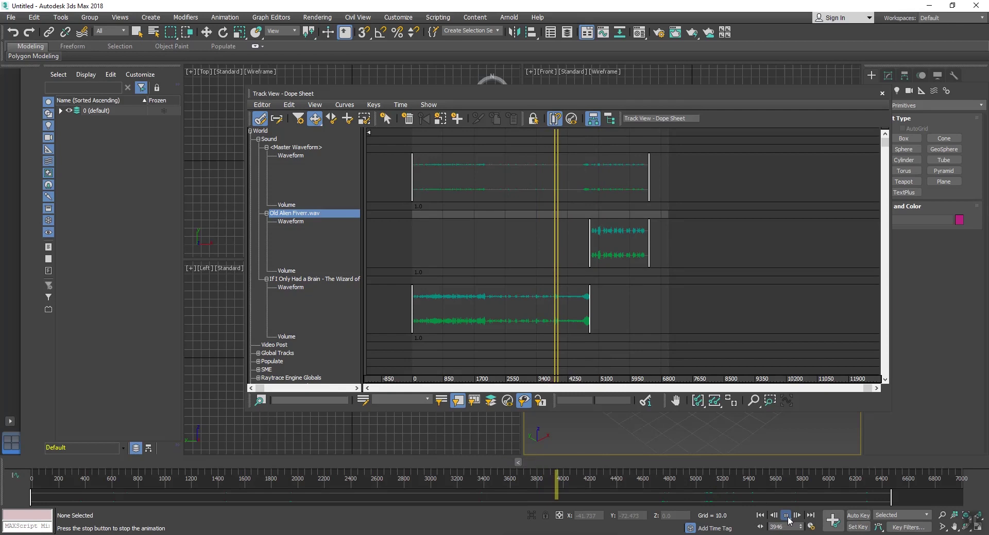
pyautogui.click(787, 517)
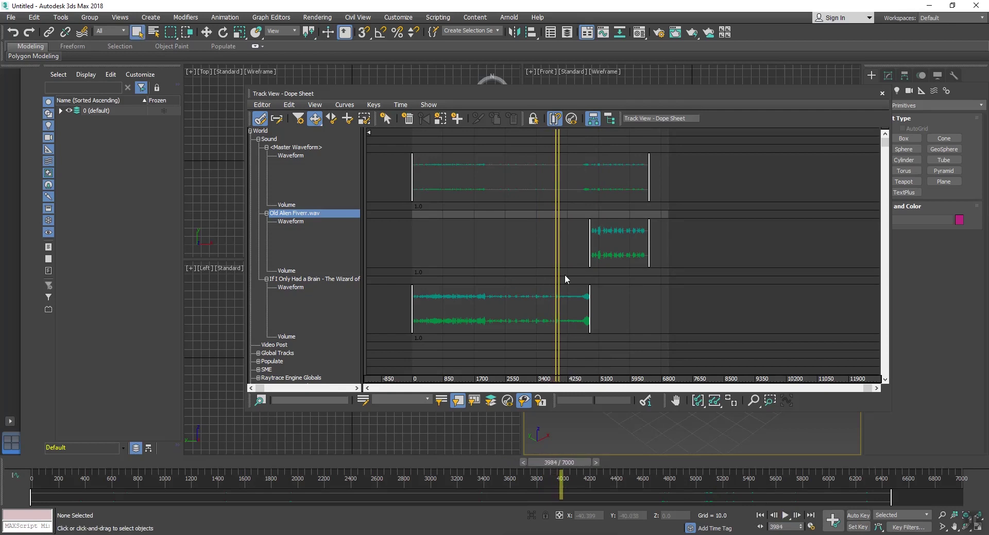
# - Replay from about frame 2630, then across the clips' join near frame 4835
pyautogui.moveTo(559, 463); pyautogui.dragTo(381, 463)
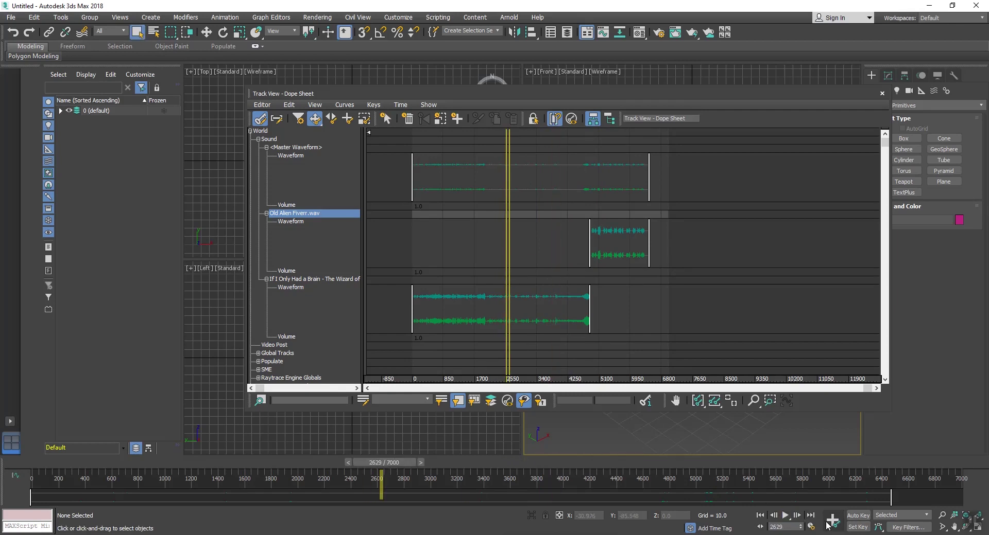
pyautogui.click(785, 516)
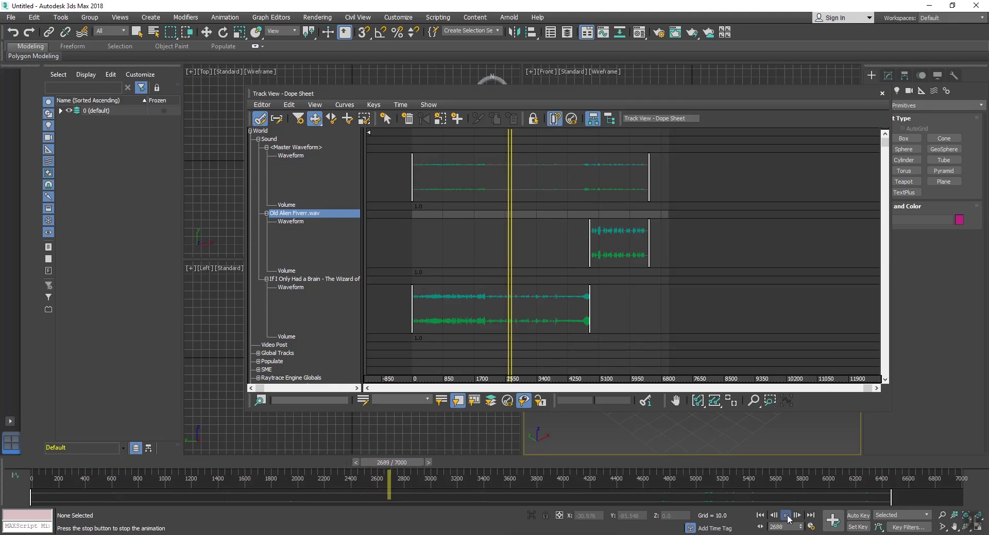
pyautogui.click(787, 516)
pyautogui.moveTo(514, 276); pyautogui.dragTo(593, 280)
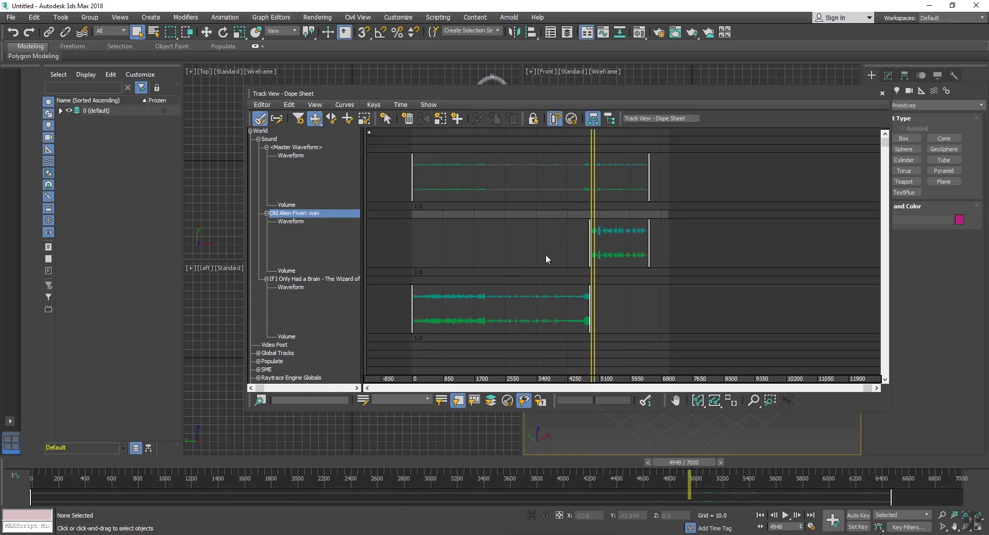
pyautogui.click(785, 516)
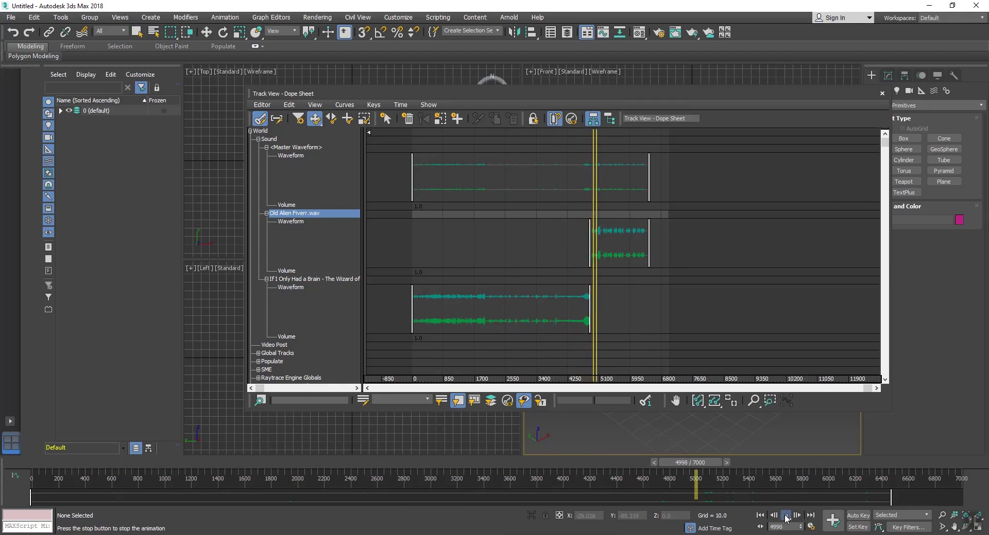
pyautogui.press('Escape')
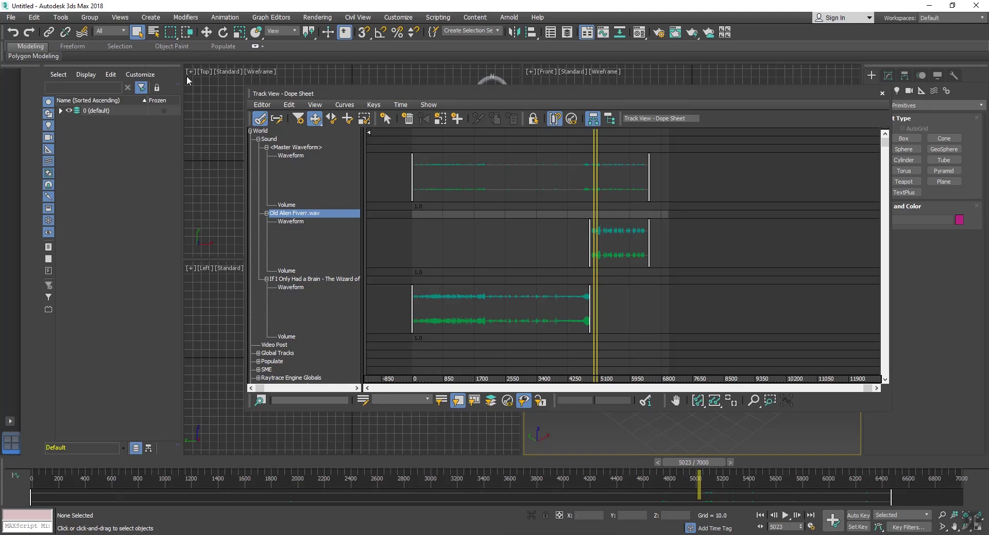
# - Open ProSound listing both files, minimize it, and move time to about frame 4273
pyautogui.doubleClick(269, 139)
pyautogui.moveTo(359, 73); pyautogui.dragTo(345, 74)
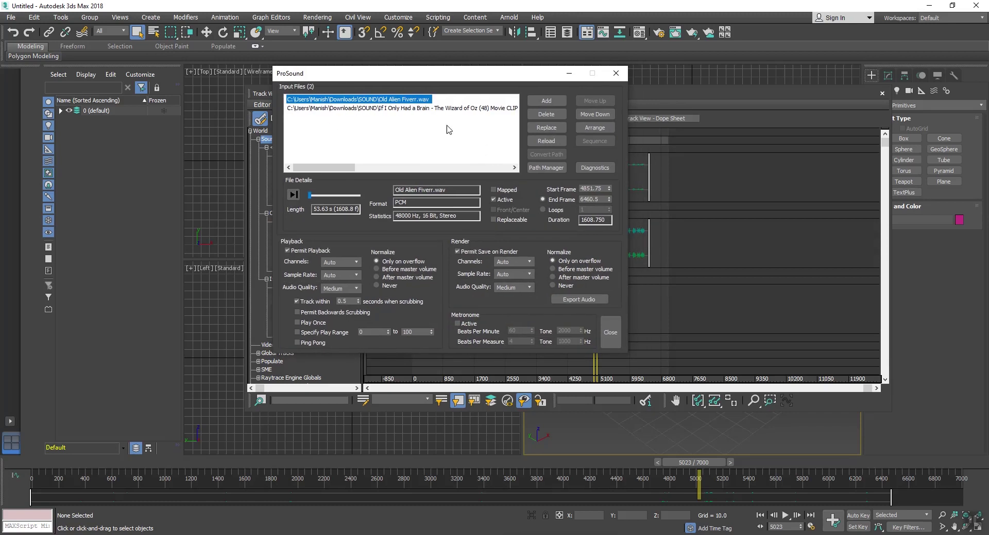
pyautogui.click(569, 73)
pyautogui.moveTo(595, 178); pyautogui.dragTo(571, 178)
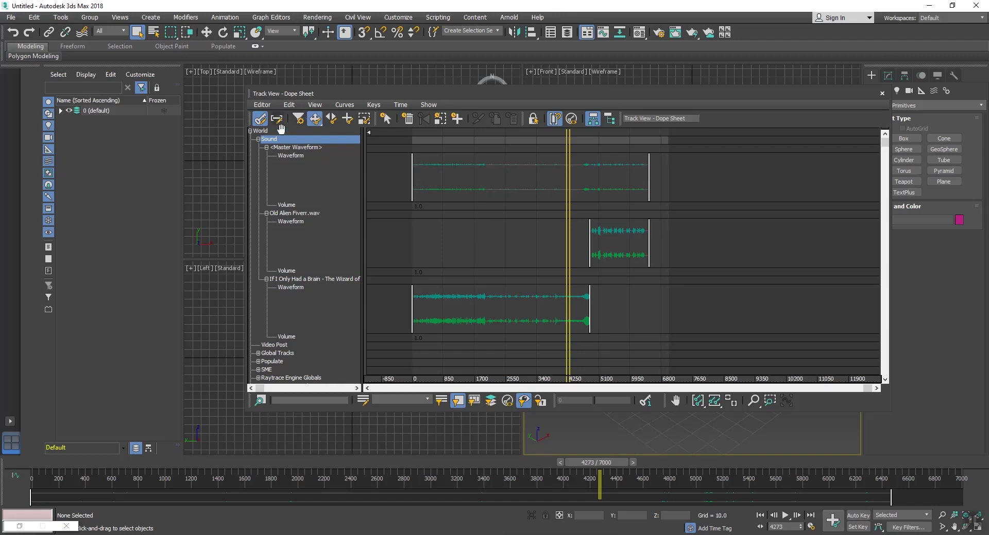
# - Delete the If I Only Had a Brain clip in ProSound and minimize the dialog
pyautogui.doubleClick(269, 140)
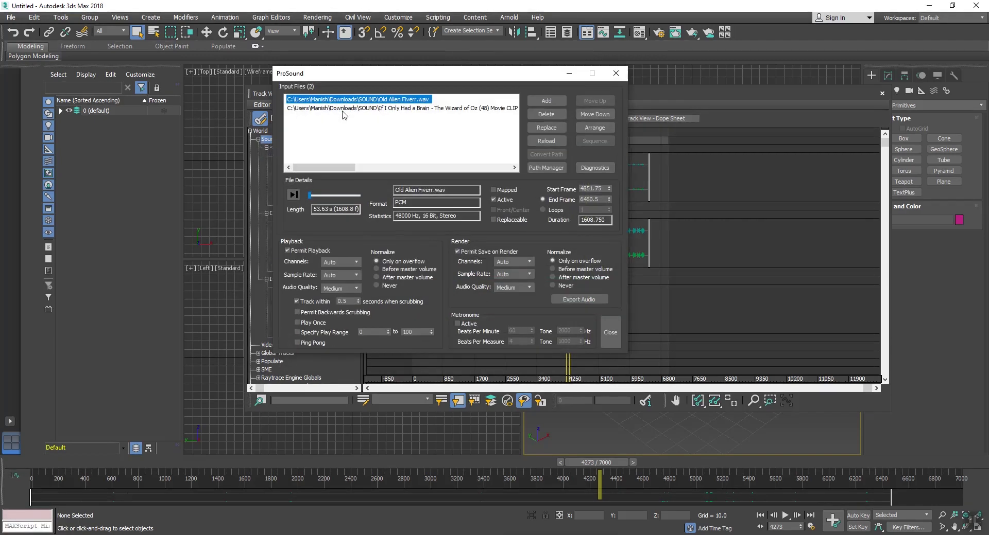
pyautogui.click(357, 109)
pyautogui.click(545, 101)
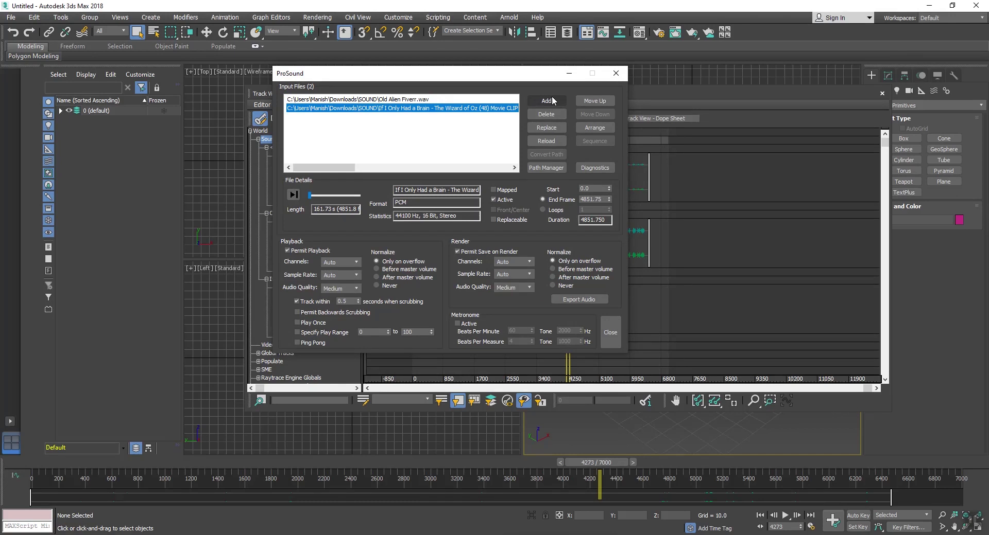
pyautogui.click(543, 114)
pyautogui.click(544, 115)
pyautogui.click(569, 73)
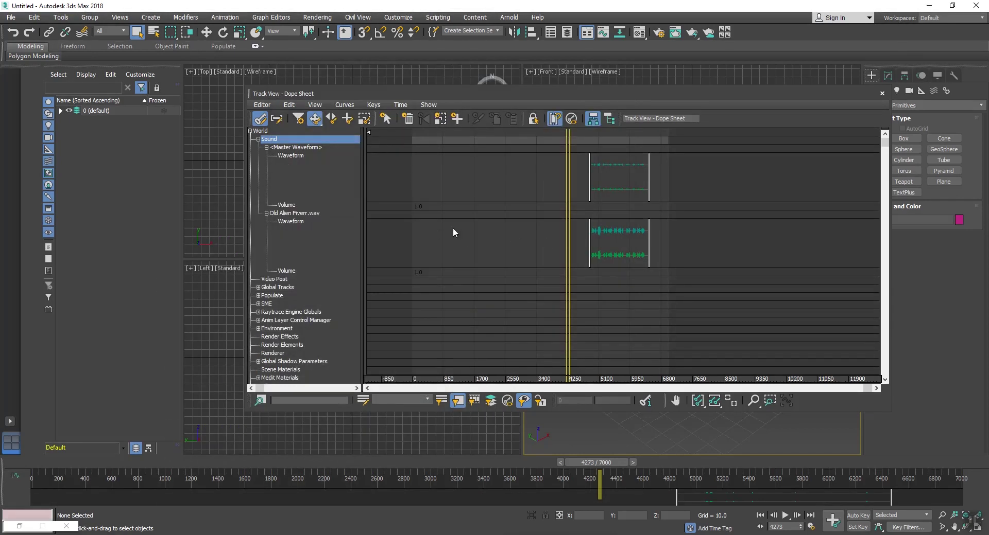